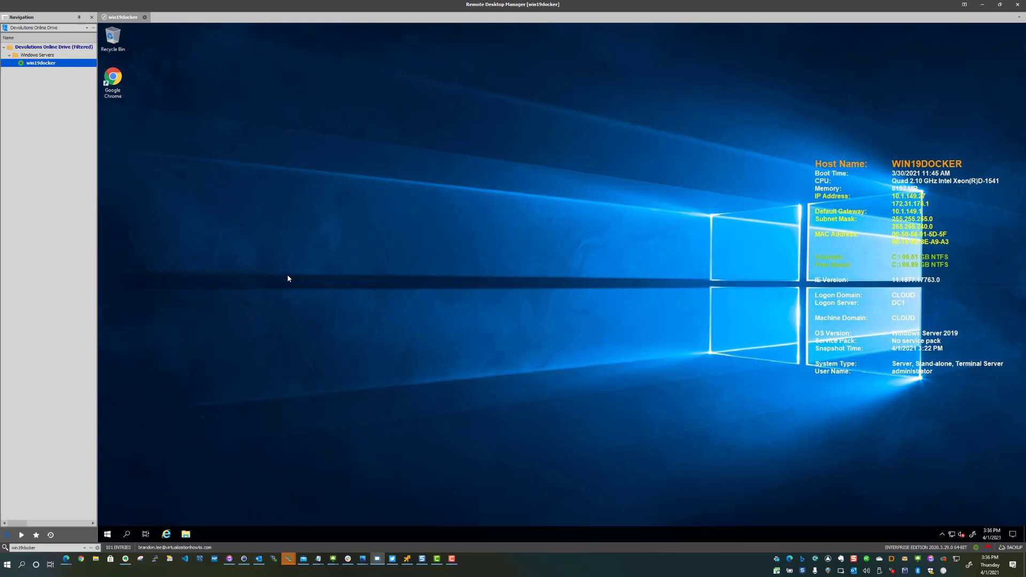
- Launch Hyper-V Manager with virtmgmt.msc from the Run dialog and maximize it
right_click(106, 531)
left_click(135, 495)
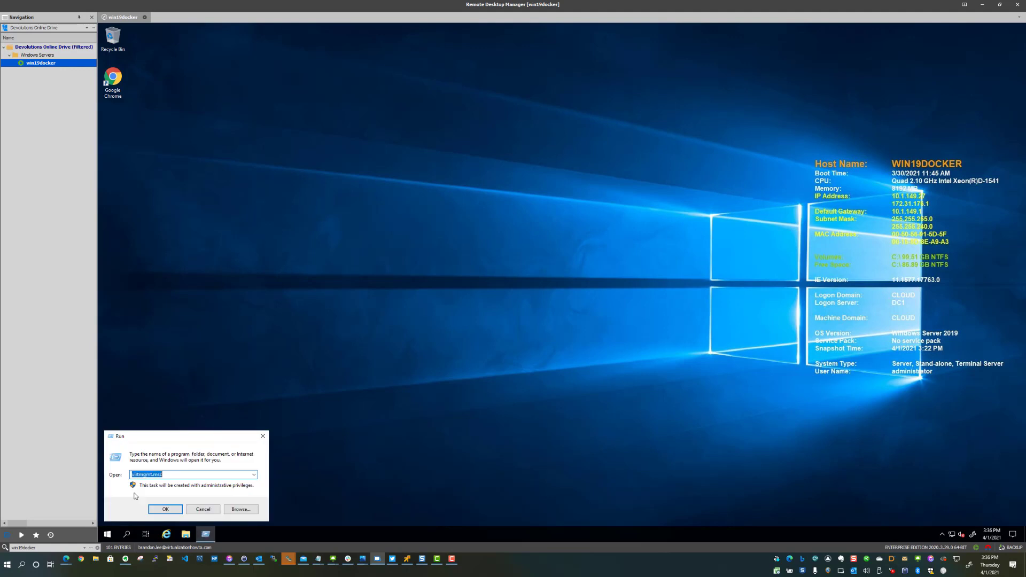
type("virtmgmt.msc")
key("Return")
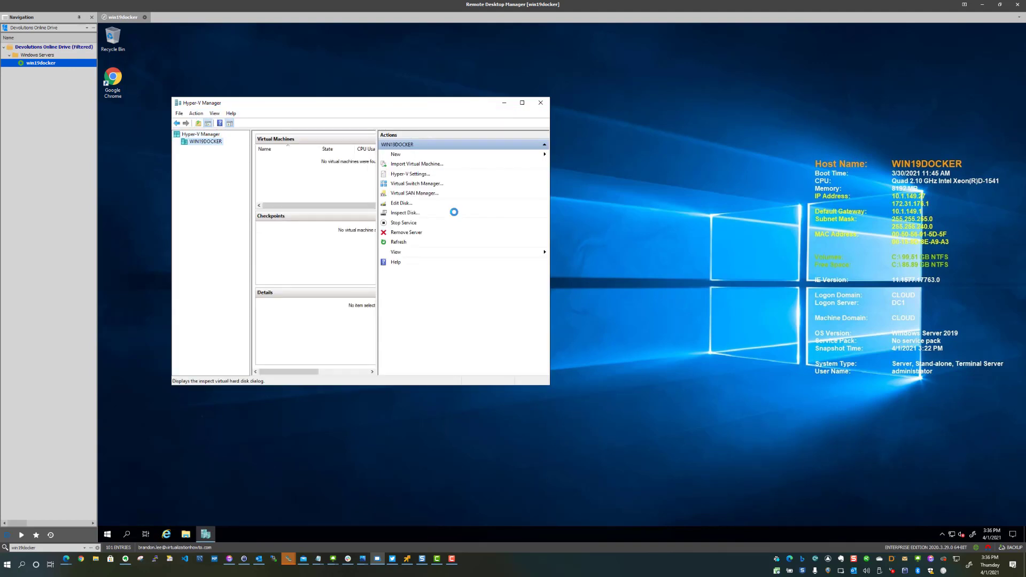
left_click(522, 103)
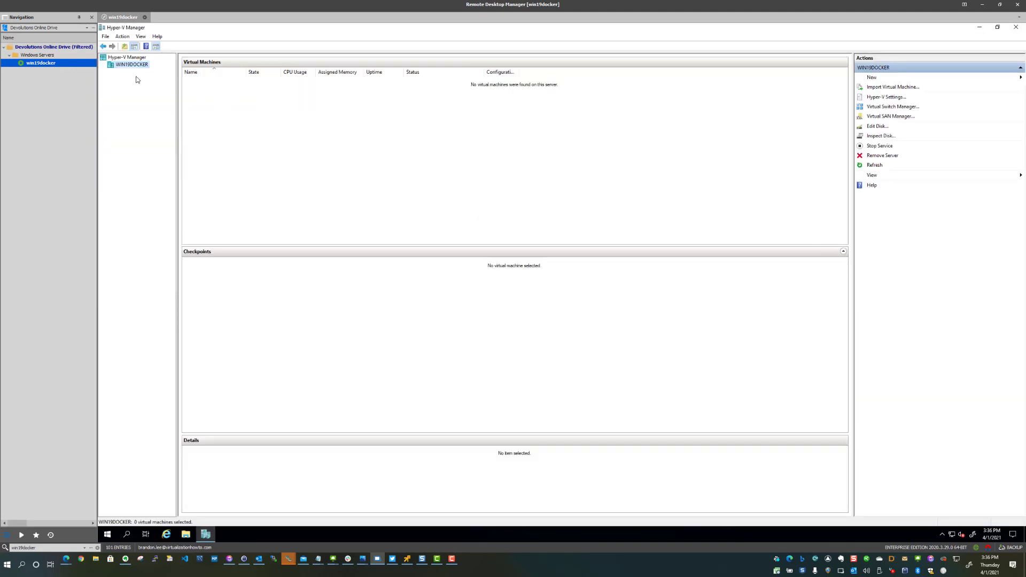
- Review the External01 virtual switch settings without changes, then minimize Hyper-V Manager
left_click(887, 107)
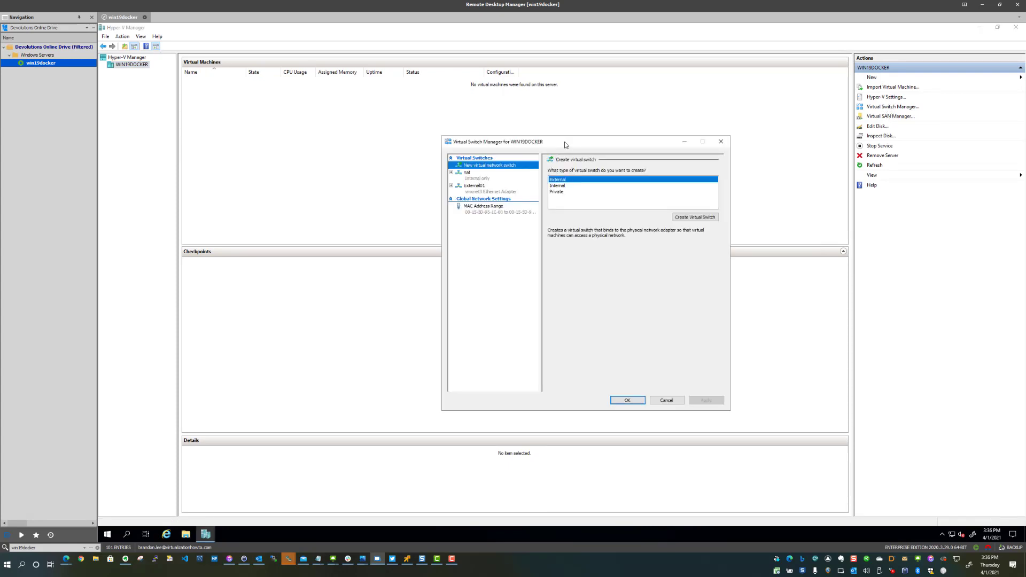
left_click_drag(566, 143, 419, 108)
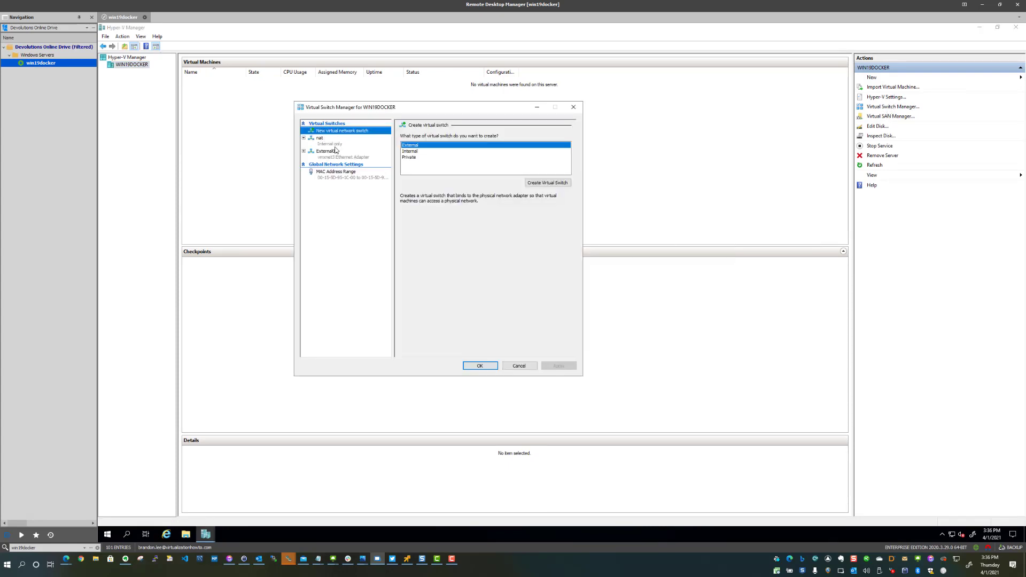
left_click(327, 153)
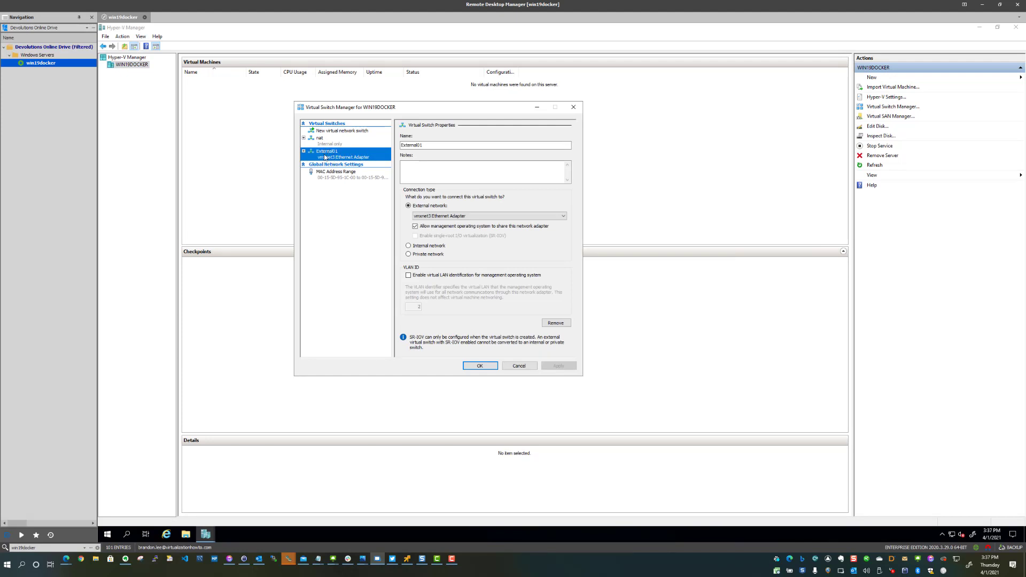
left_click(520, 368)
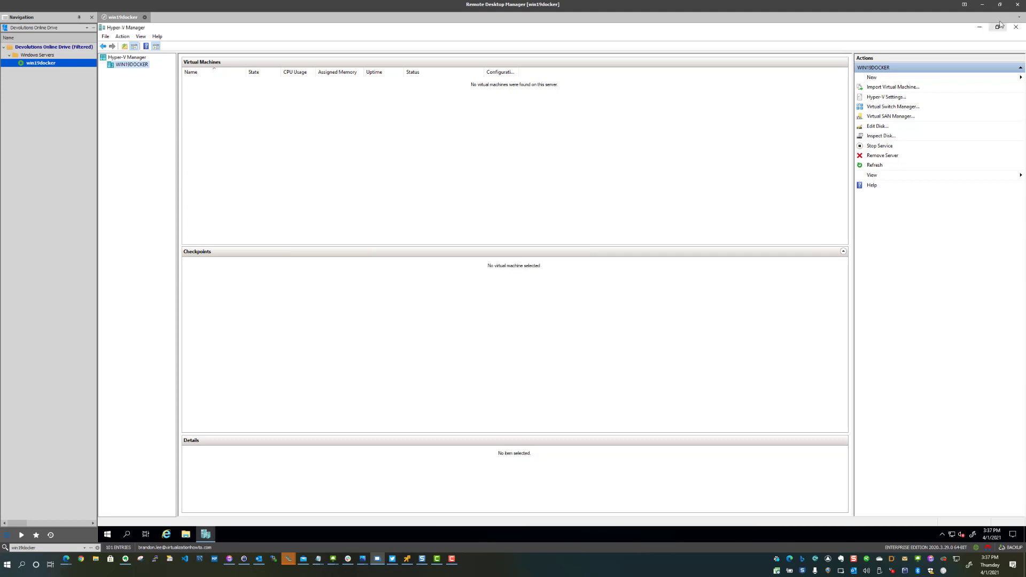
left_click(979, 27)
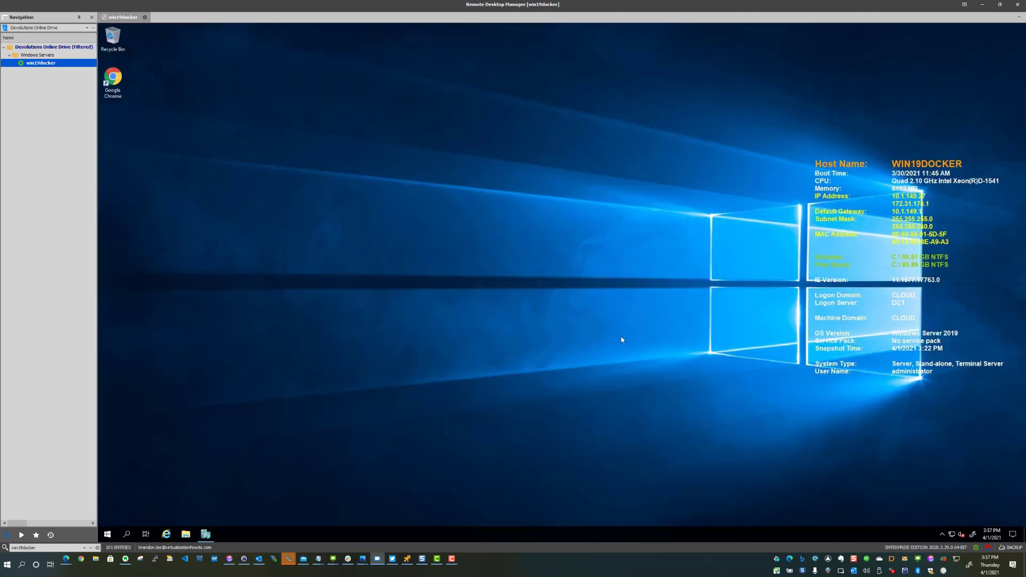
right_click(107, 535)
left_click(126, 499)
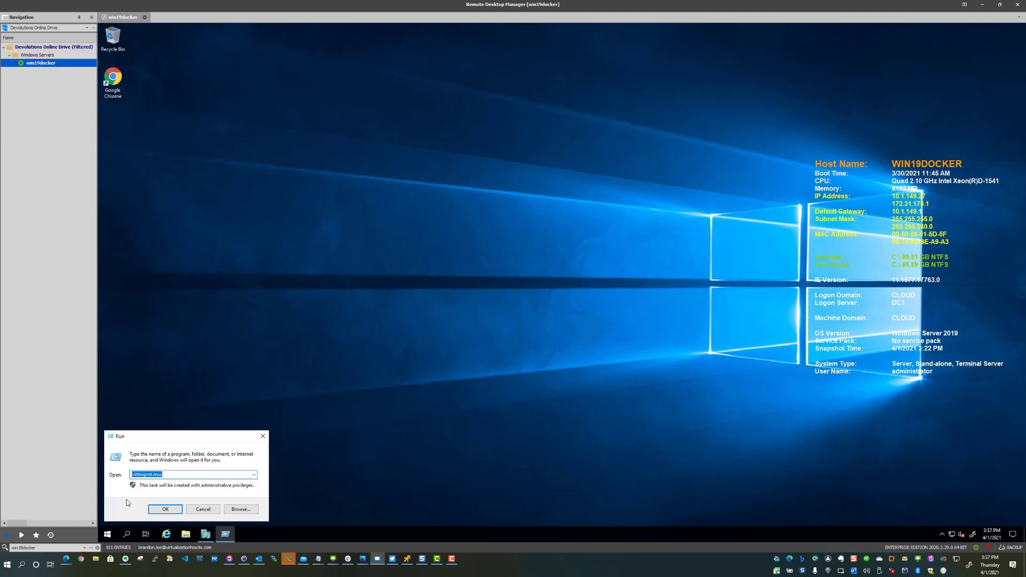
type("viner")
key("Return")
key("Return")
key("BackSpace")
type("w")
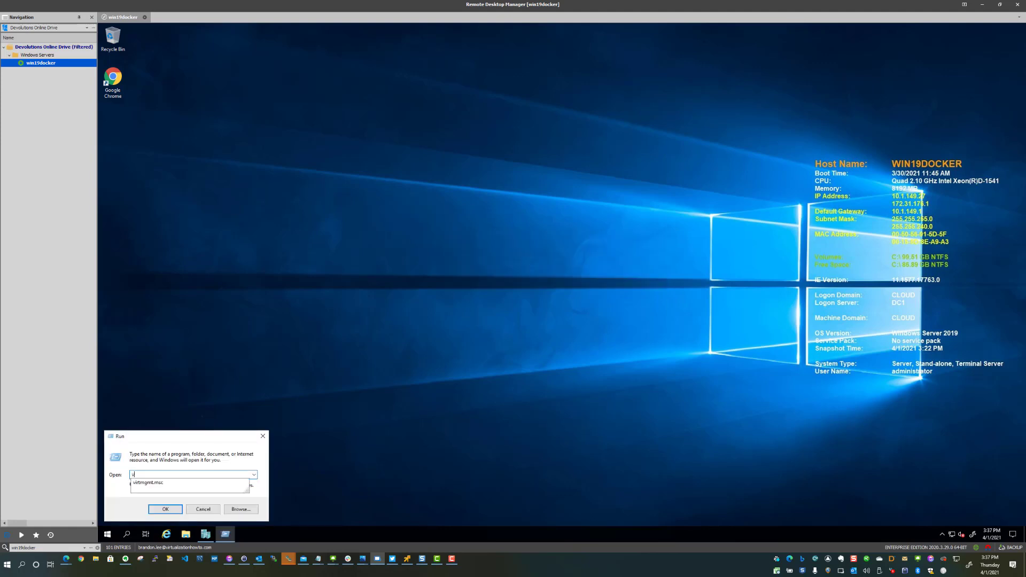
key("BackSpace")
type("win")
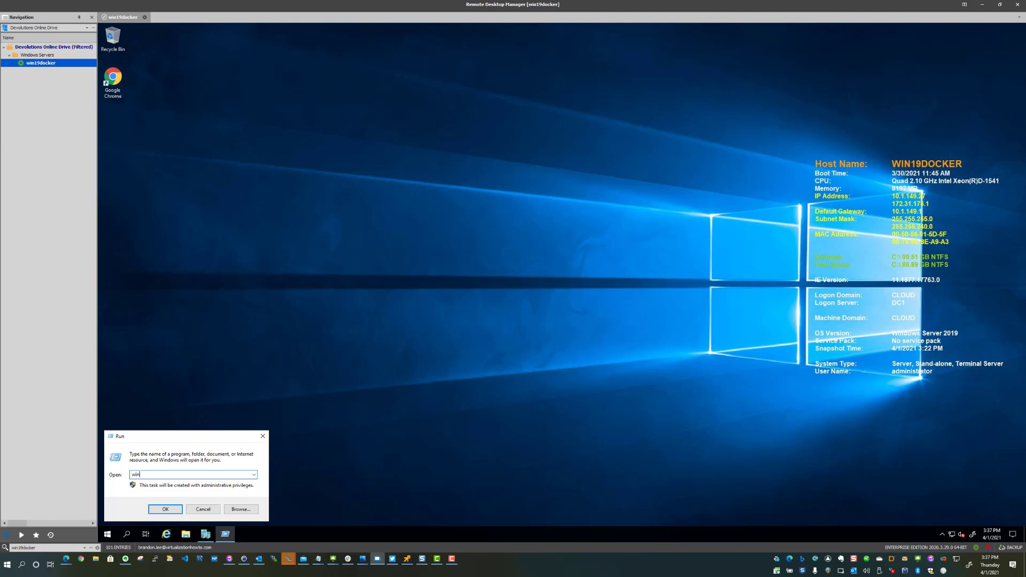
type("ver")
key("Return")
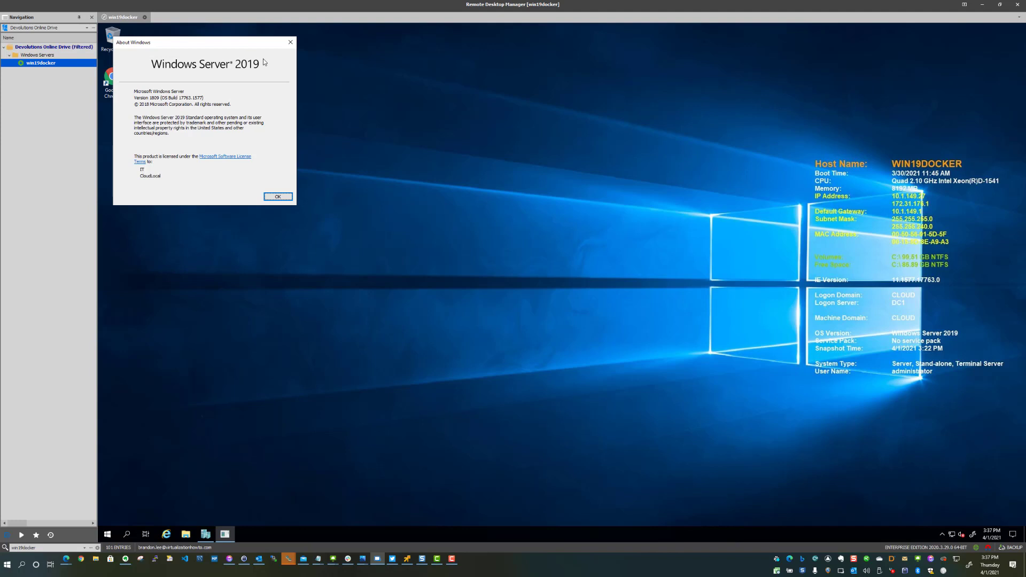
left_click(290, 42)
right_click(283, 535)
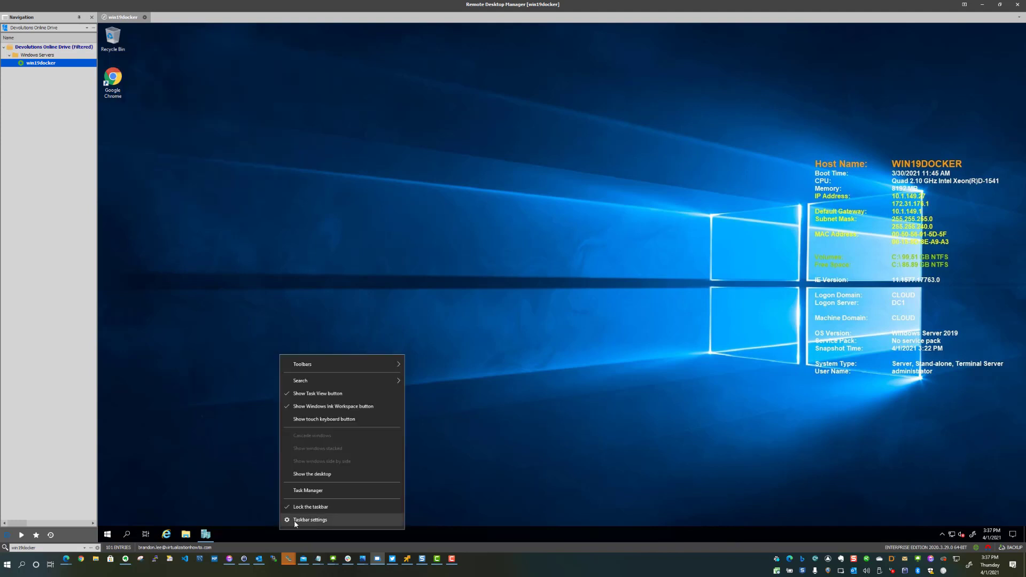
left_click(316, 492)
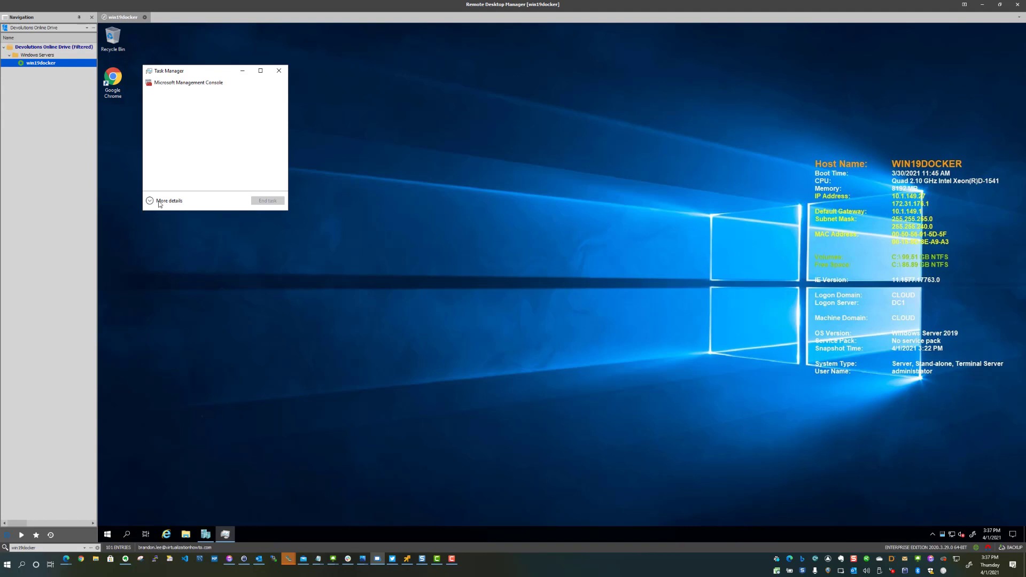
left_click(160, 201)
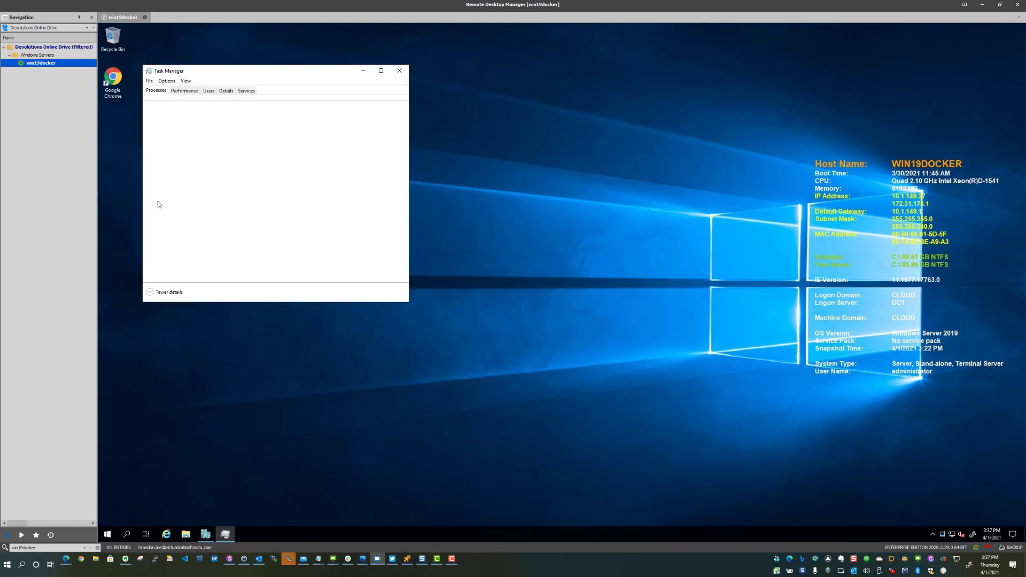
left_click(187, 91)
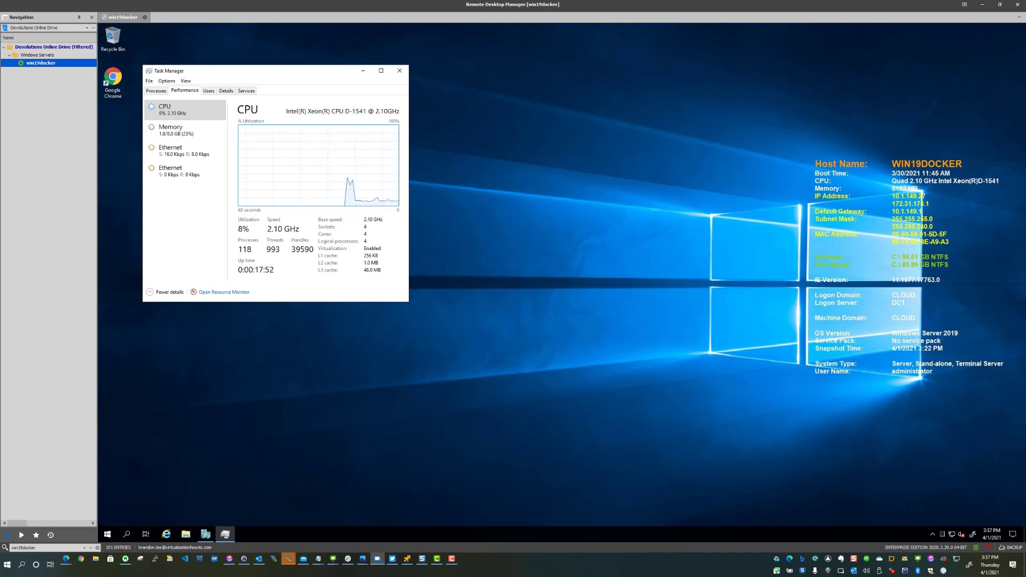
left_click(403, 73)
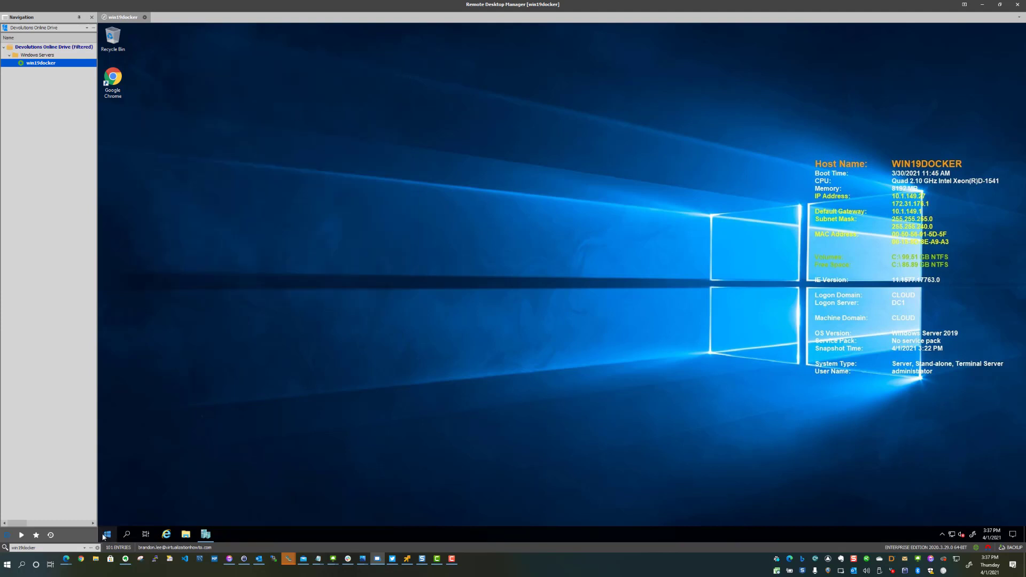
- Start PowerShell 7 as administrator and try the choco command
left_click(107, 534)
left_click(158, 290)
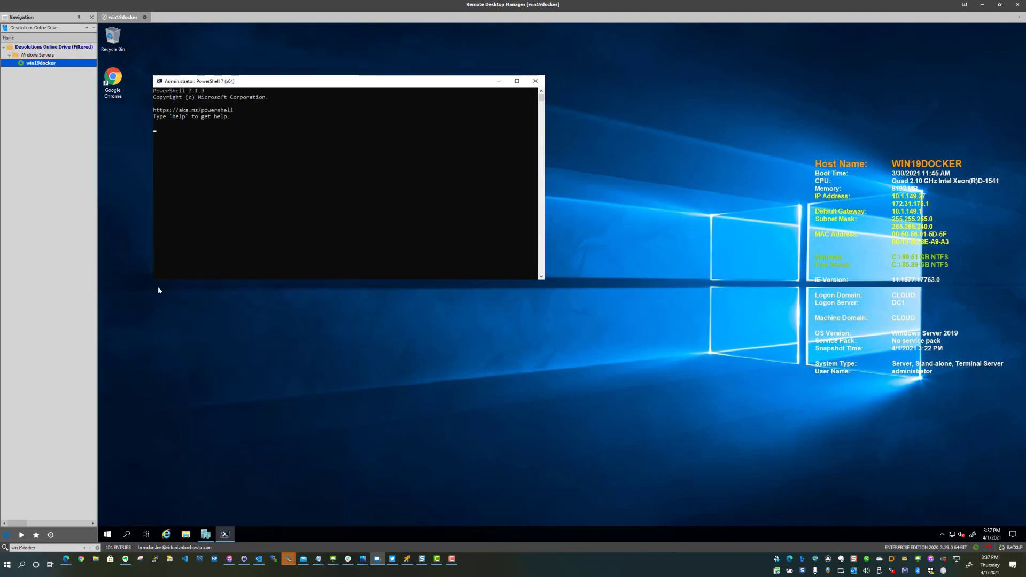
type("choco")
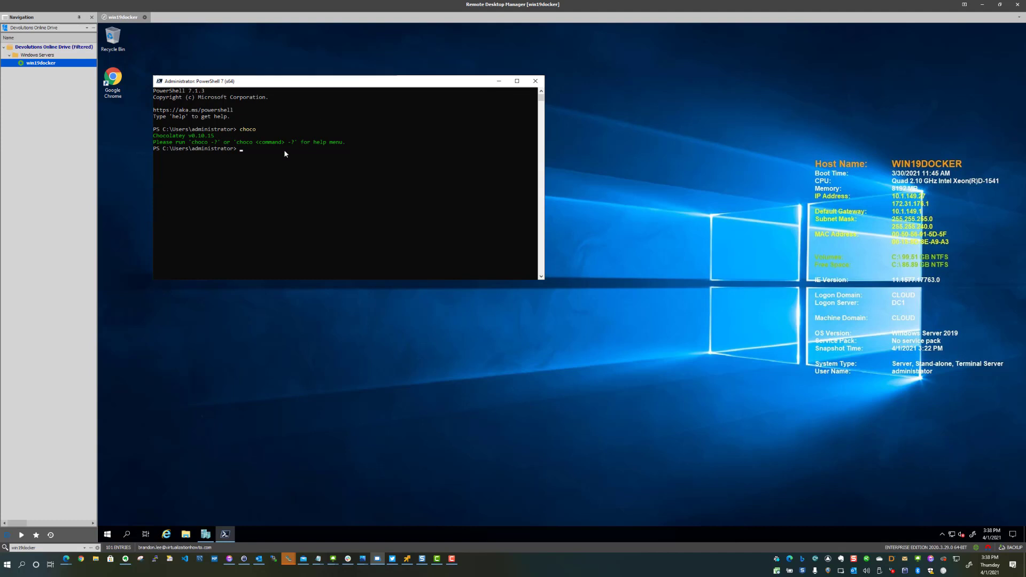
left_click(267, 154)
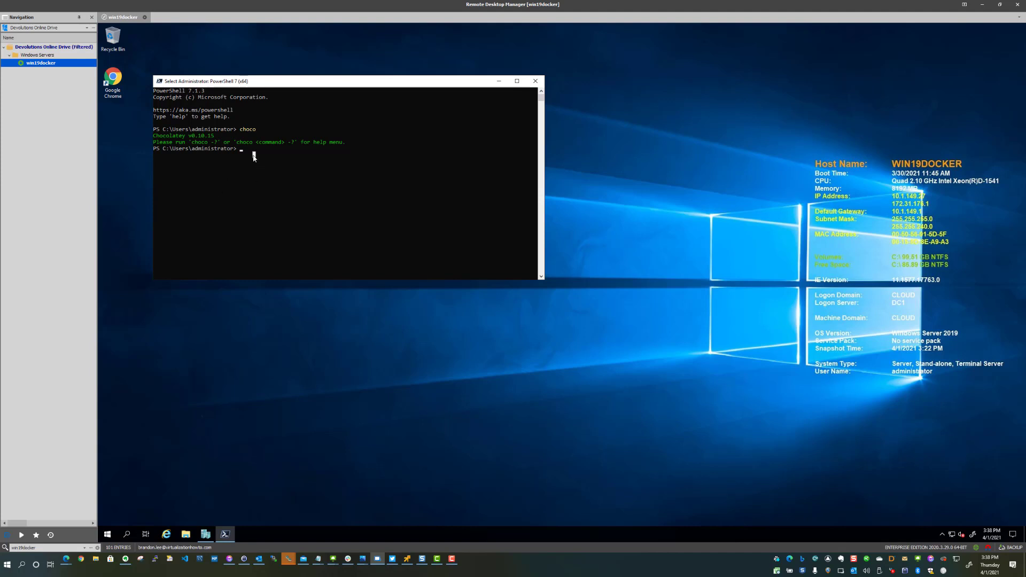
- Install minikube via choco install minikube, answering A to allow scripts, and enlarge the window
type("choco in")
key("BackSpace")
key("BackSpace")
key("BackSpace")
key("BackSpace")
key("BackSpace")
key("BackSpace")
key("BackSpace")
type("choco inst")
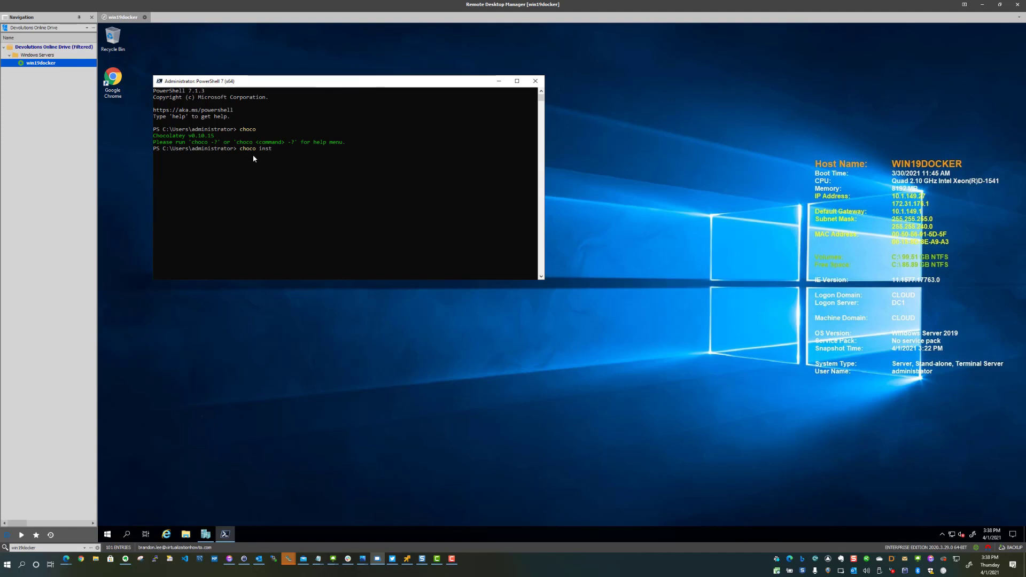
type("all minikube")
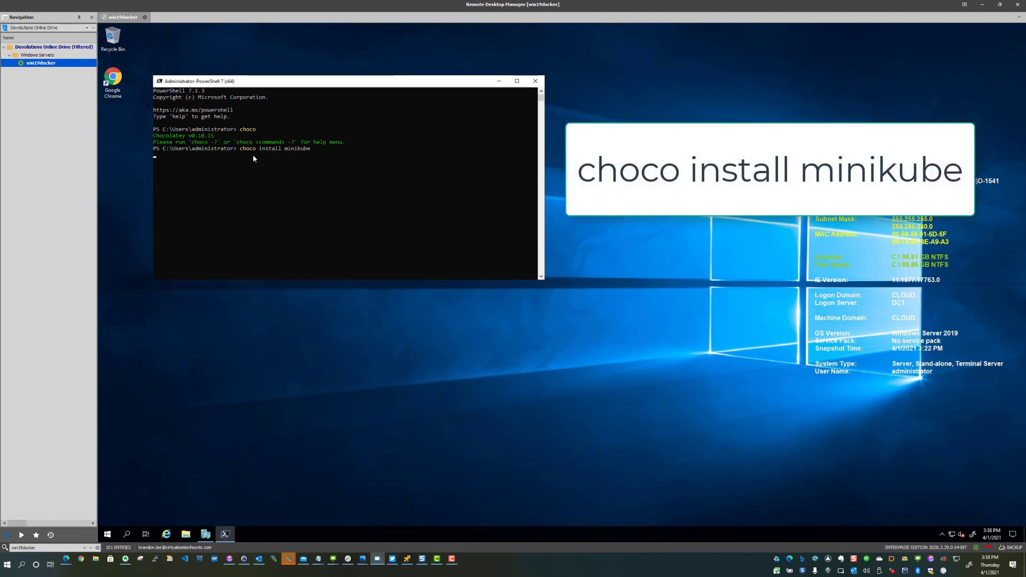
key("Return")
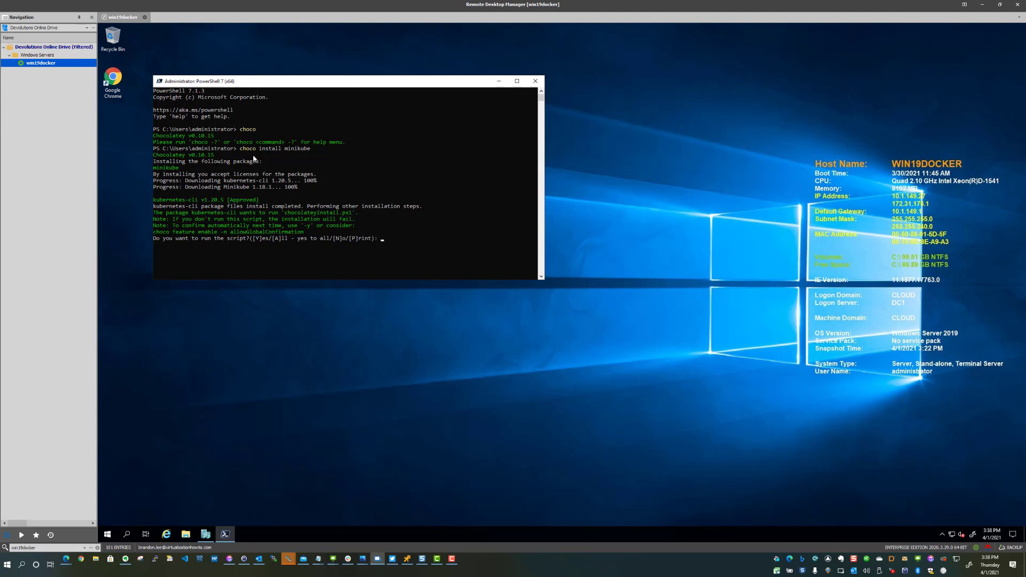
type("A")
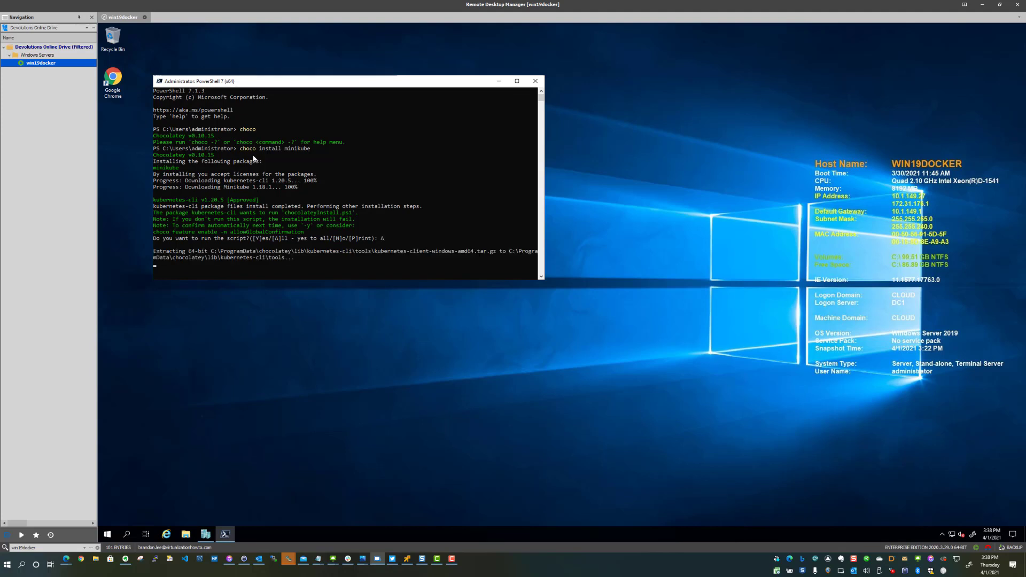
left_click_drag(545, 282, 604, 393)
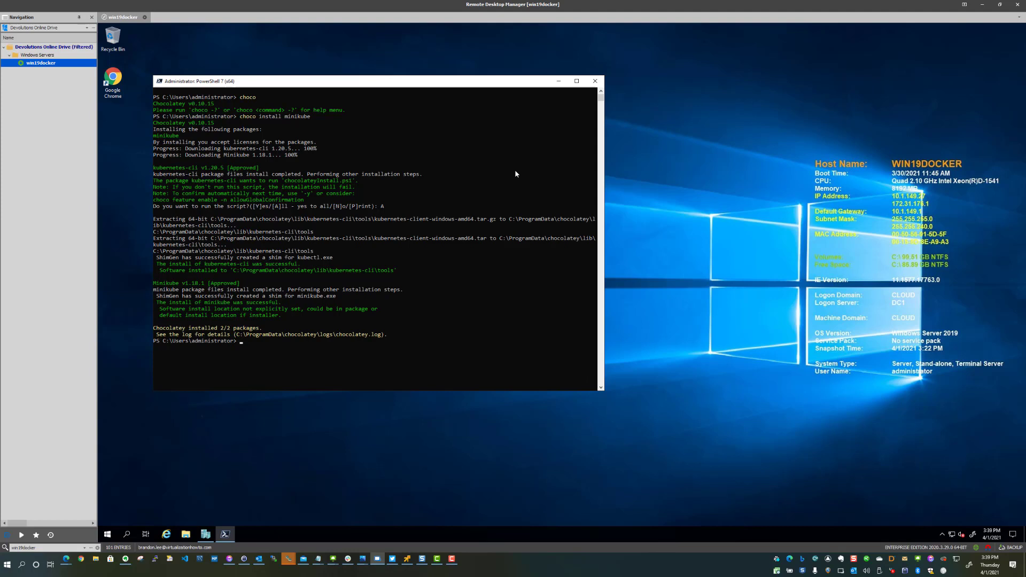
left_click_drag(498, 85, 495, 73)
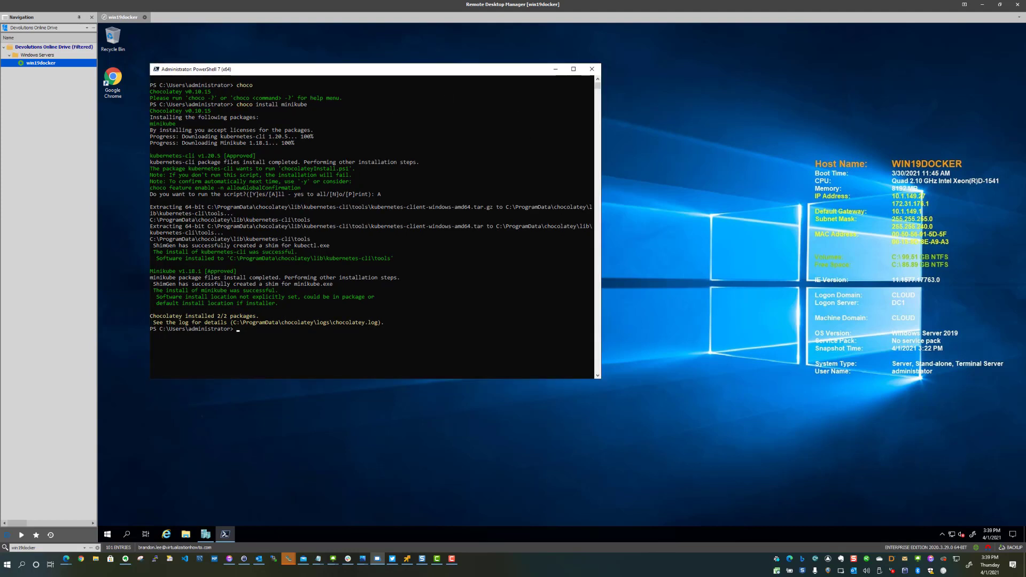
left_click(236, 328)
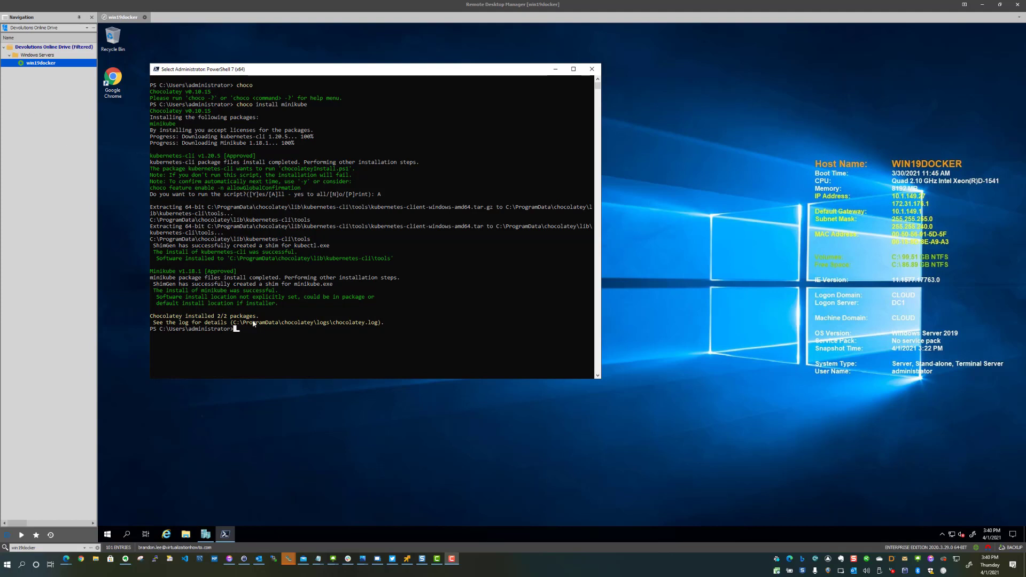
- Run minikube start to create the Hyper-V cluster VM, resizing the PowerShell window meanwhile
type("minikube start")
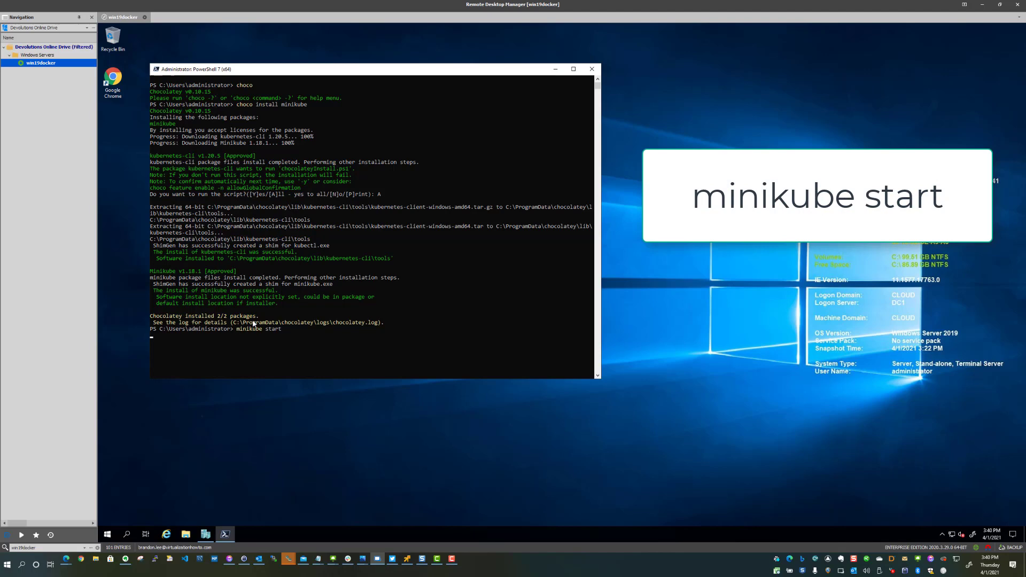
key("Return")
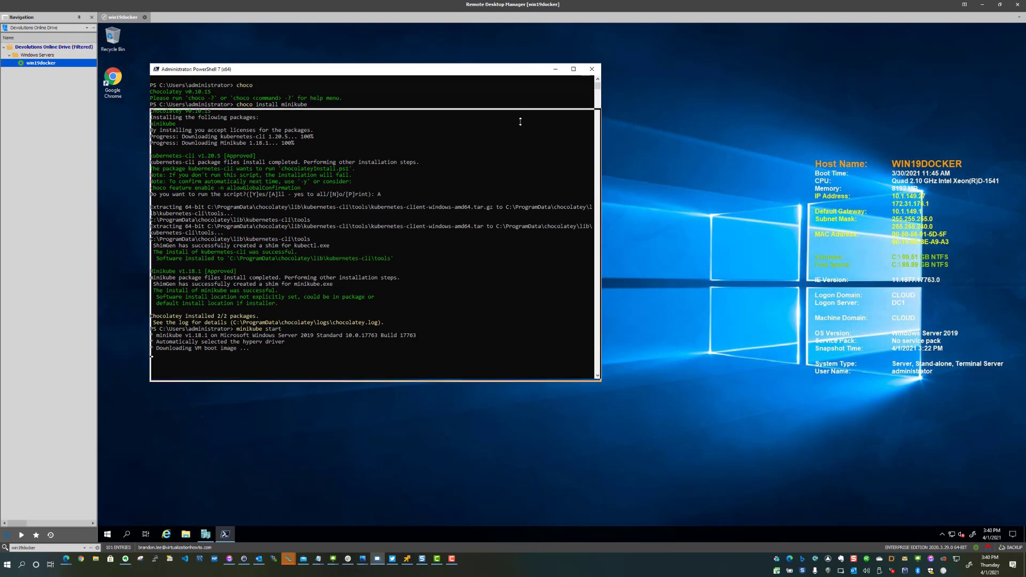
left_click_drag(522, 64, 522, 133)
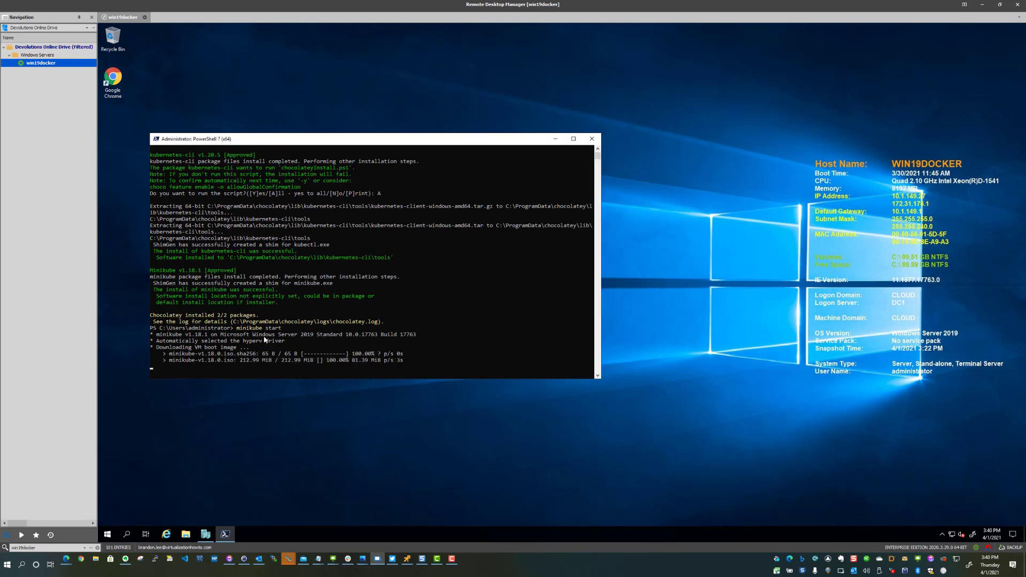
left_click_drag(387, 139, 387, 64)
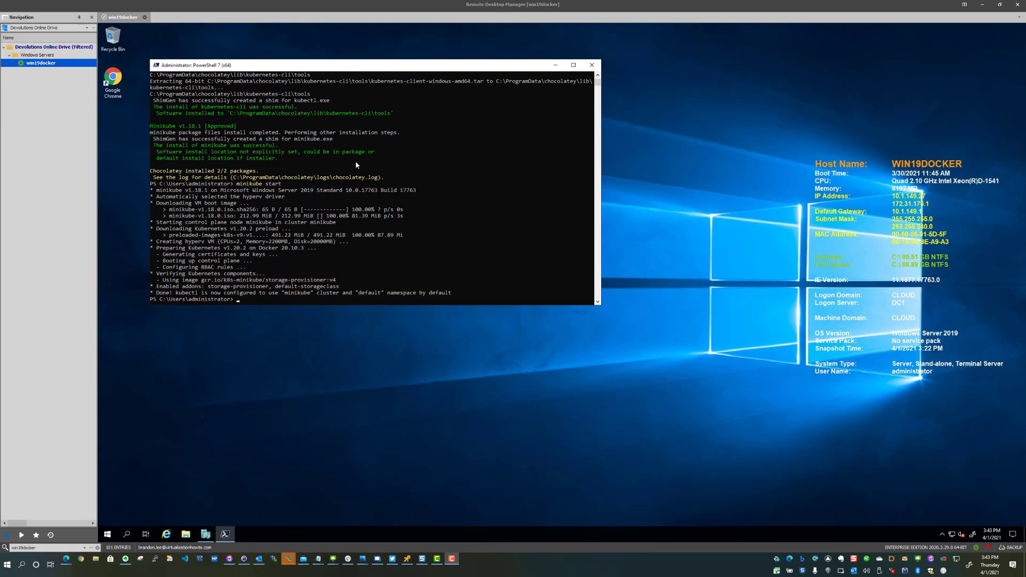
left_click(206, 535)
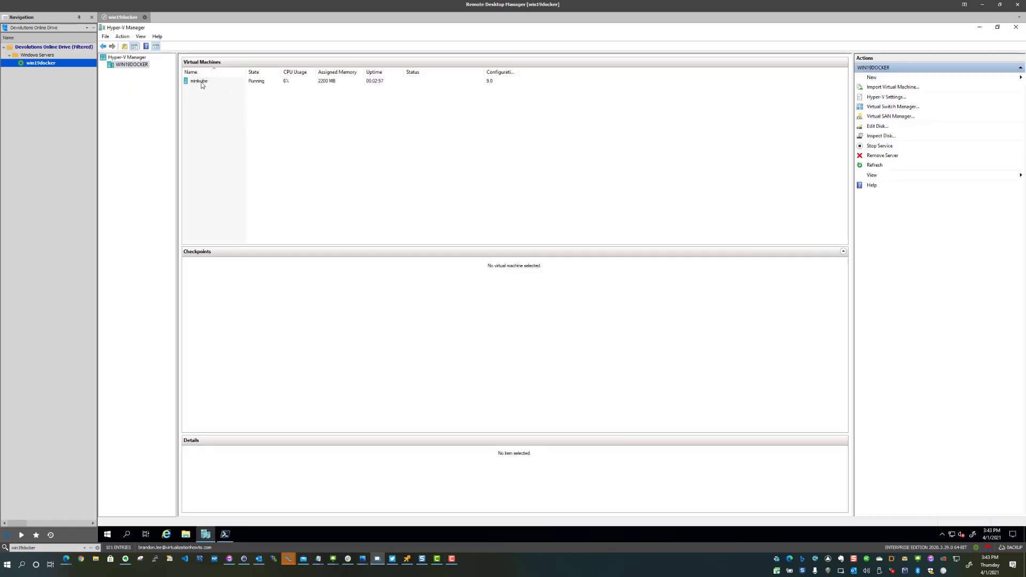
left_click(202, 83)
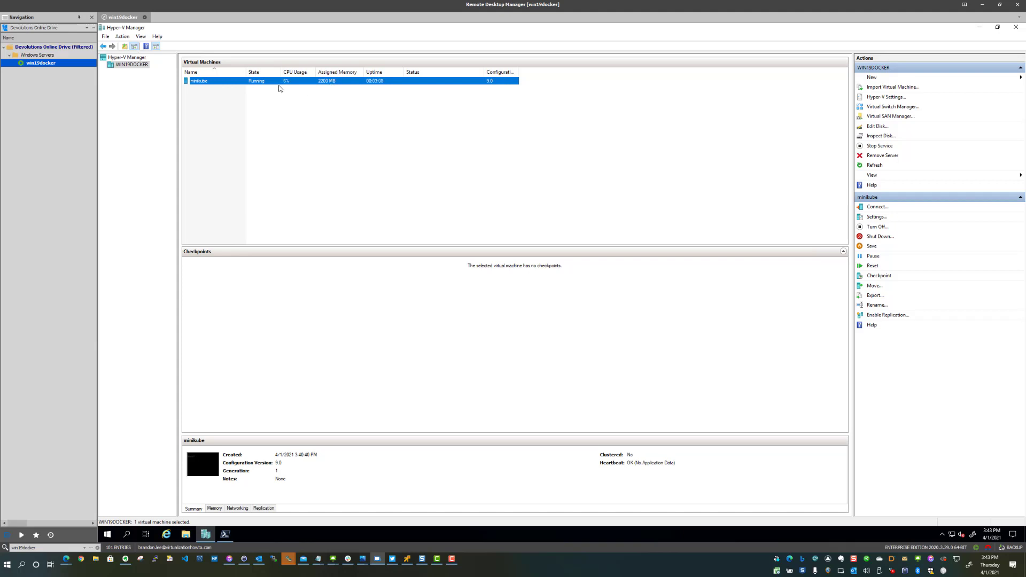
left_click(997, 27)
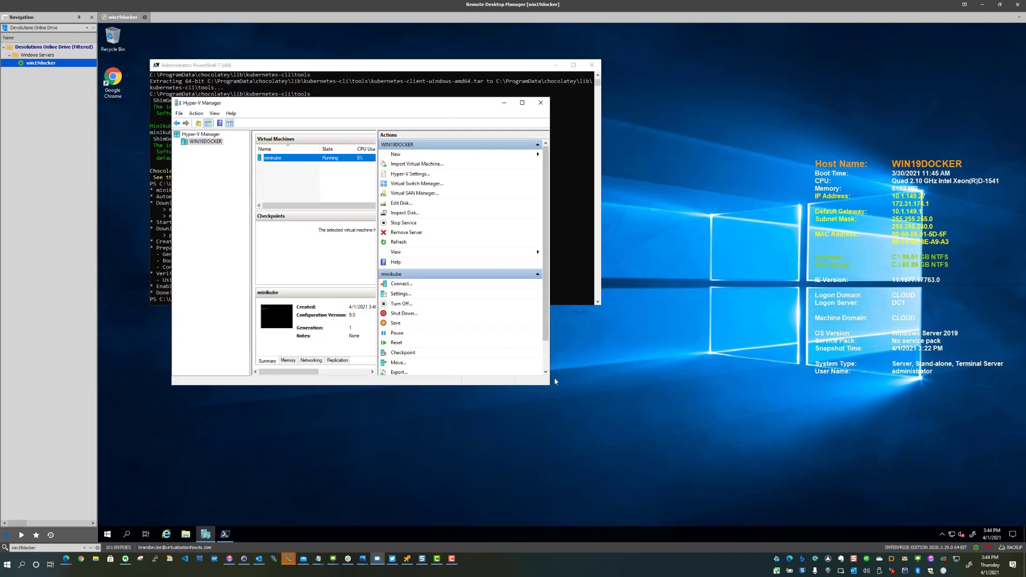
left_click_drag(553, 389, 648, 411)
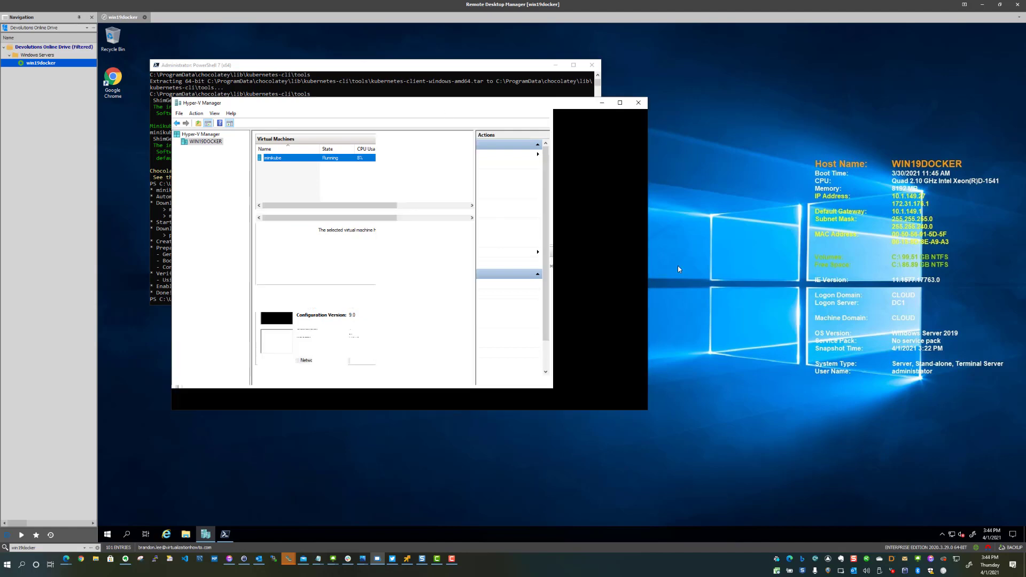
left_click(602, 103)
left_click(289, 293)
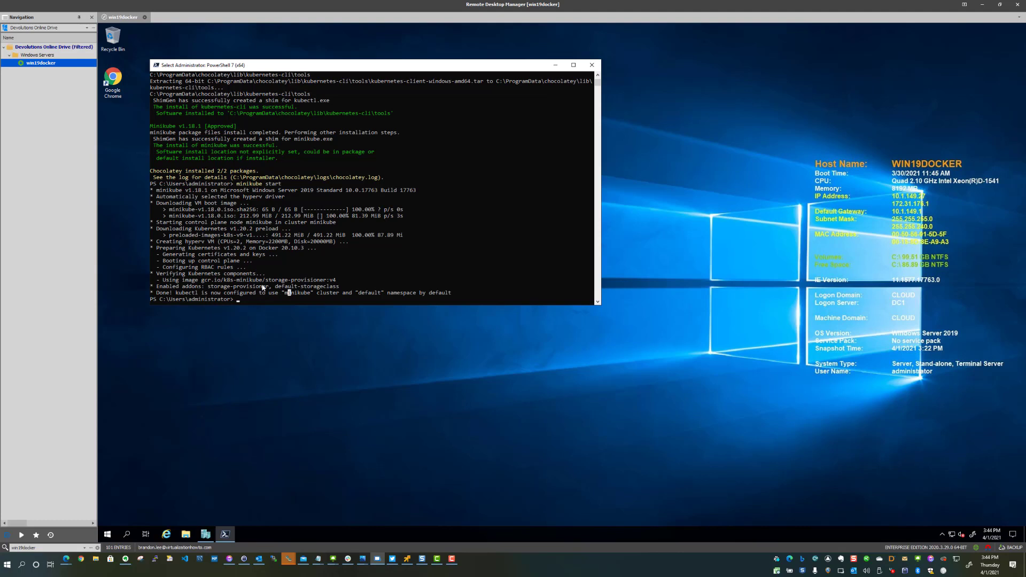
- List pods in all namespaces with kubectl get po -A, then type minikube dashboard
type("kubectl get po -A")
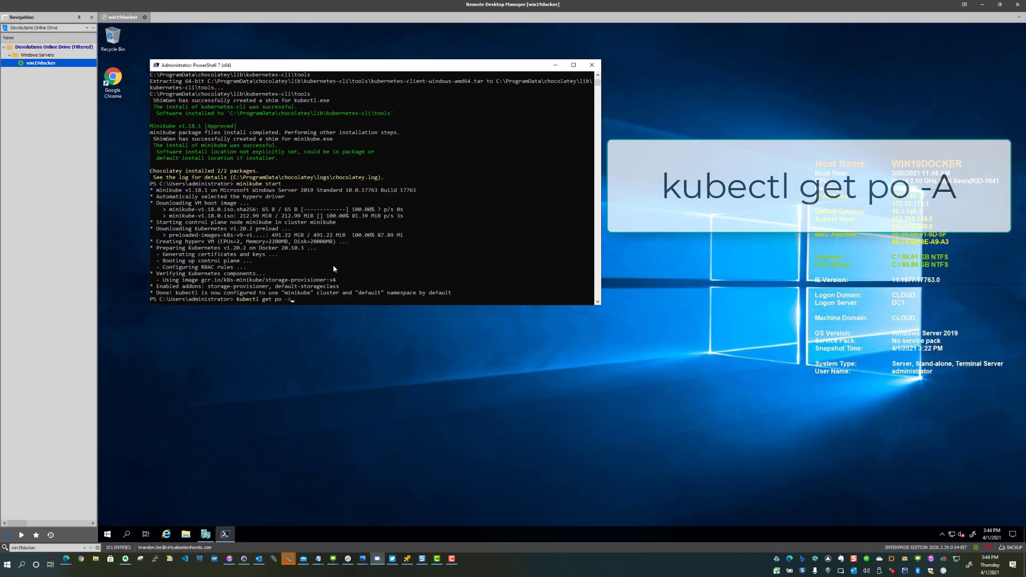
key("Return")
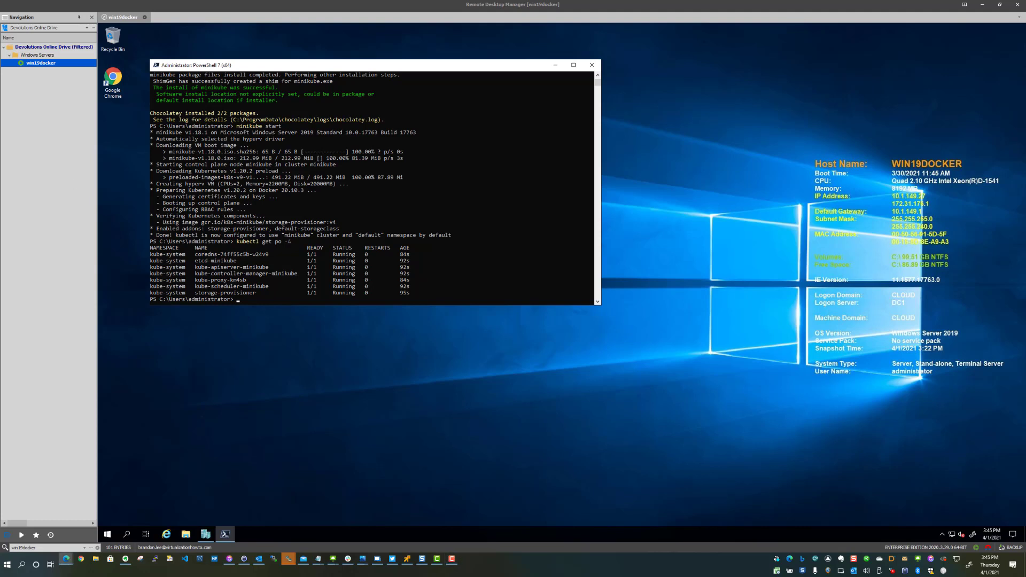
type("minikube dashboard")
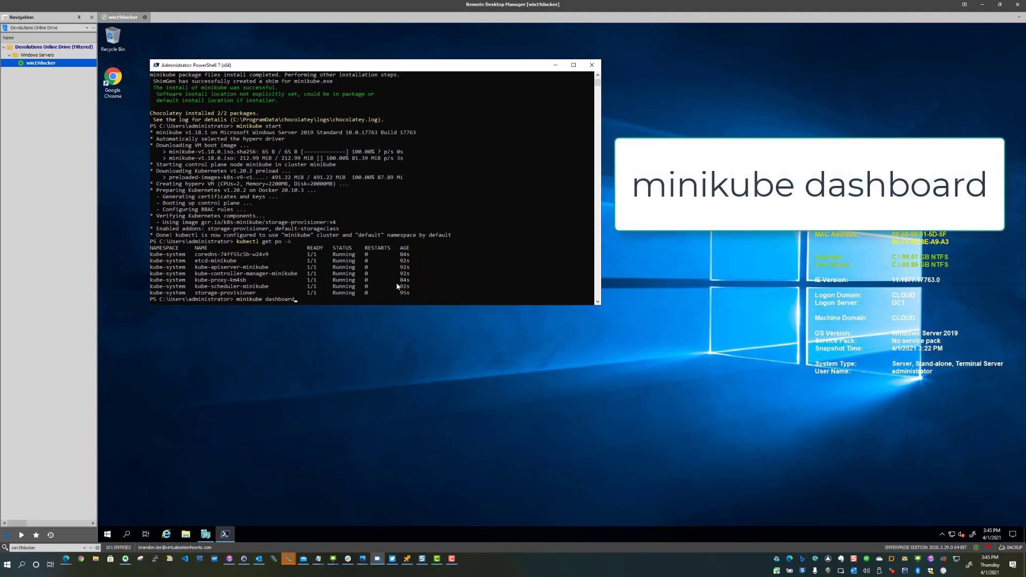
- Run minikube dashboard to open the Kubernetes Dashboard in Chrome
key("Return")
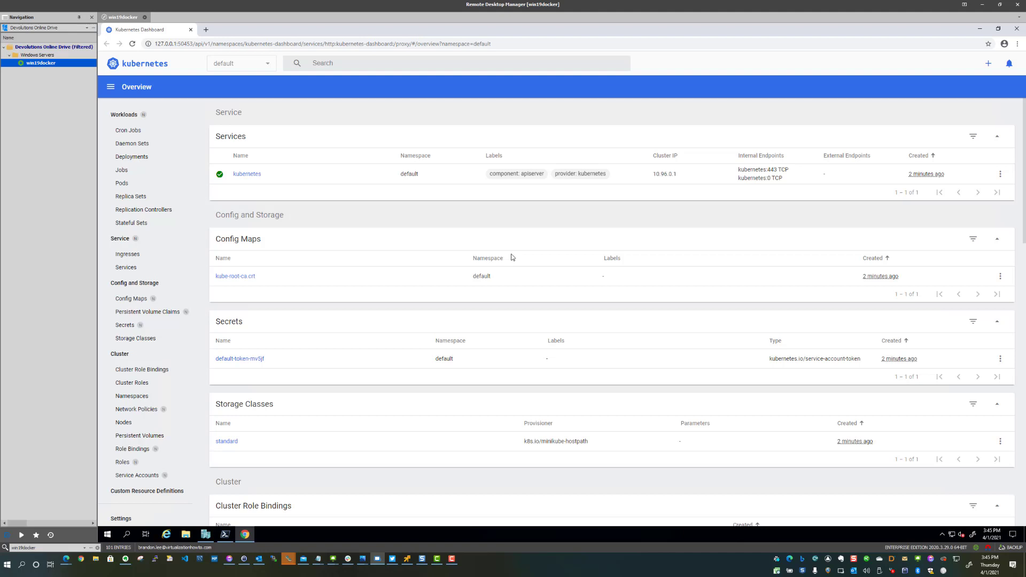
- Check the dashboard command output in PowerShell, then minimize both PowerShell and Chrome
left_click(225, 535)
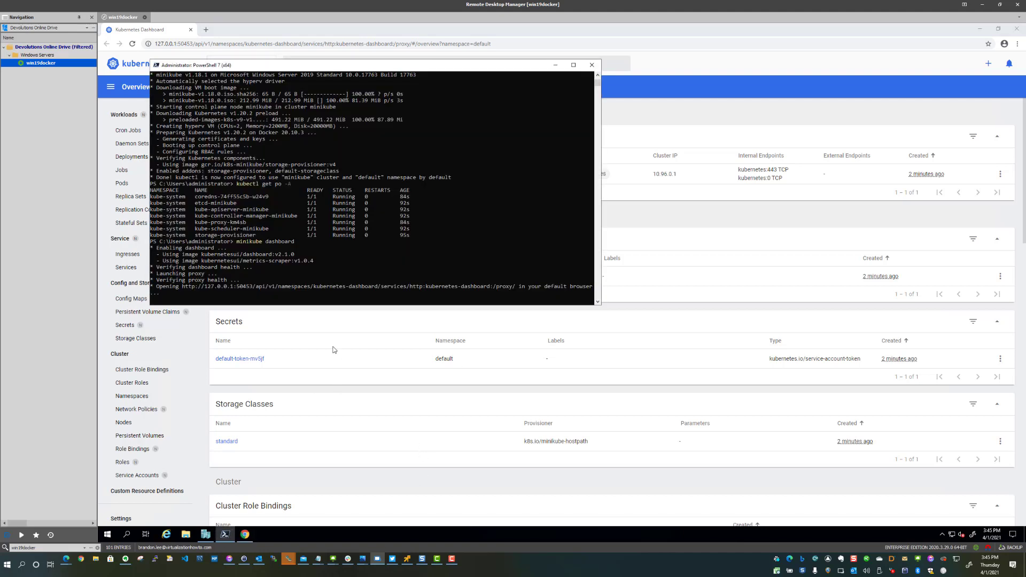
left_click_drag(237, 241, 283, 241)
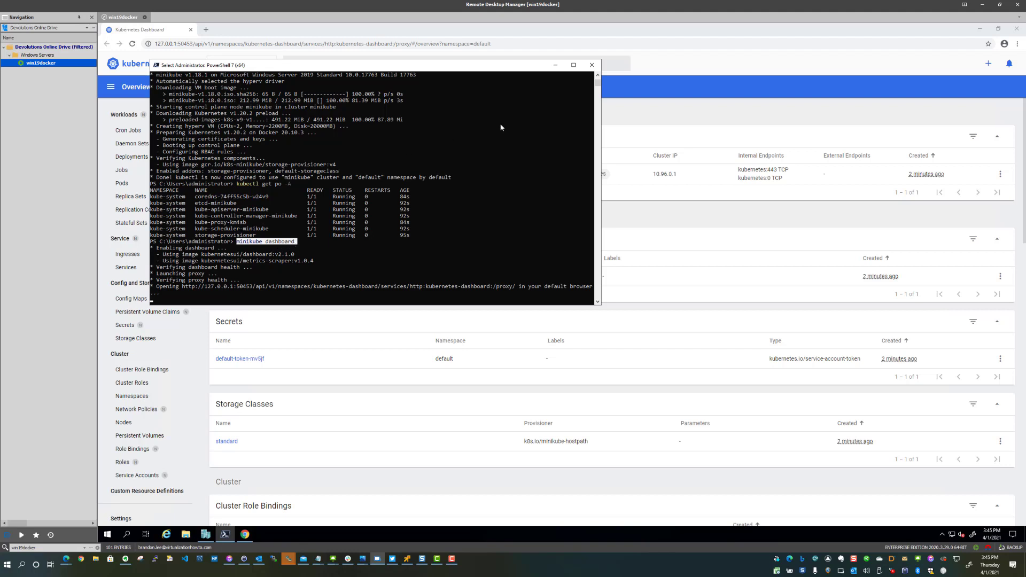
left_click(555, 65)
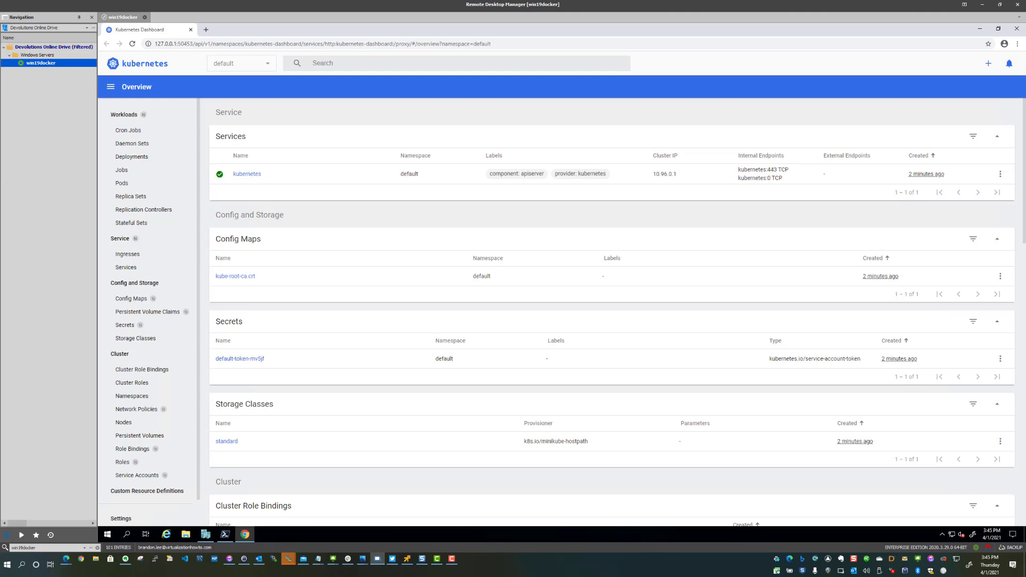
left_click(979, 28)
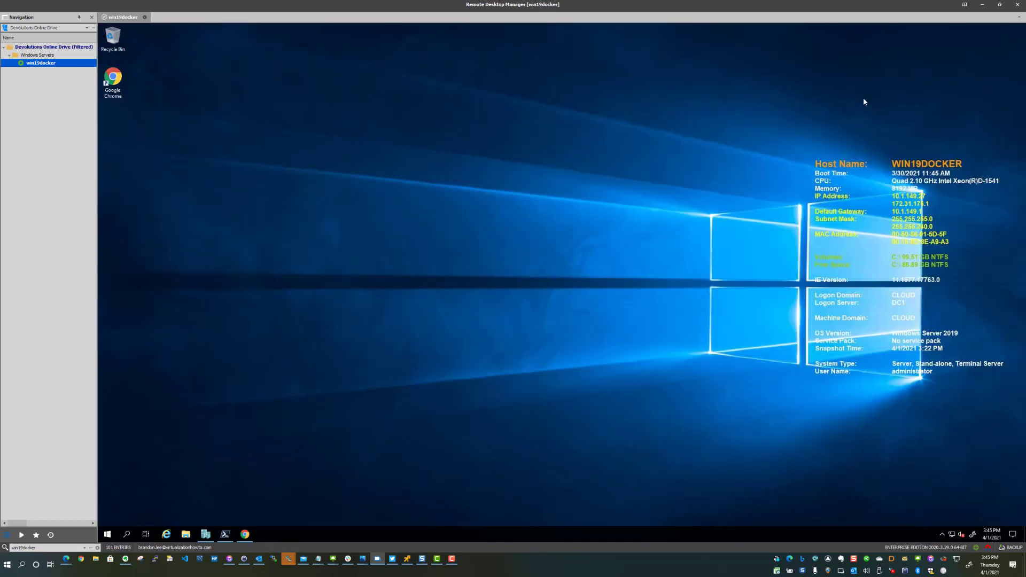
- Stop the dashboard and create the hello-minikube deployment from k8s.gcr.io/echoserver:1.4
left_click(225, 534)
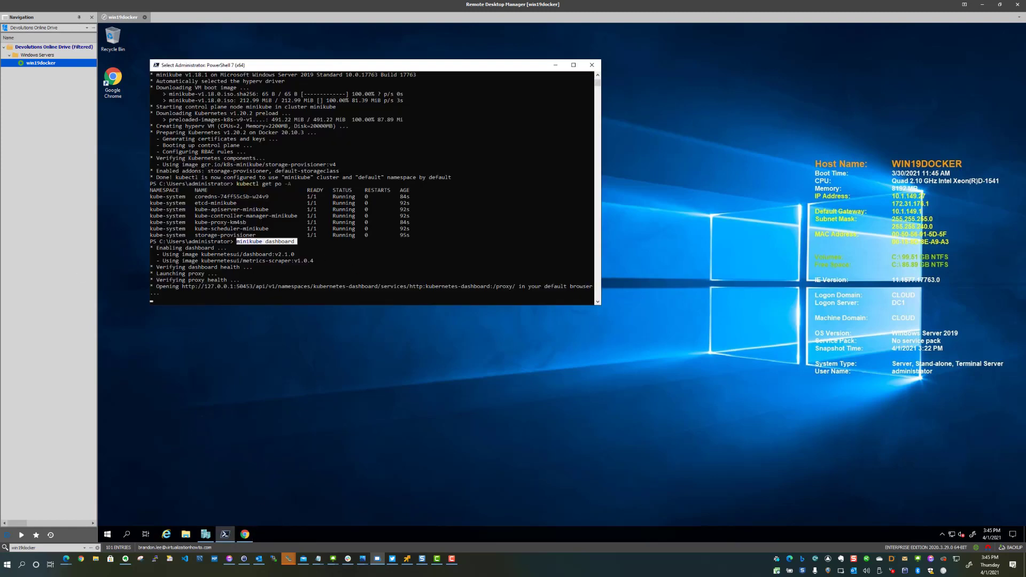
left_click(66, 558)
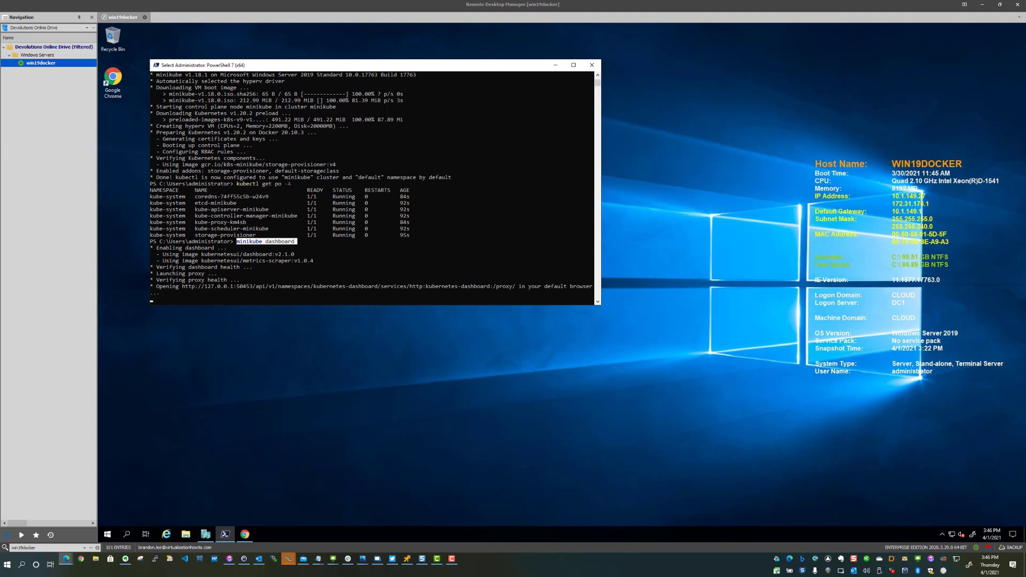
key("ctrl+c")
key("ctrl+c")
key("ctrl+c")
key("ctrl+c")
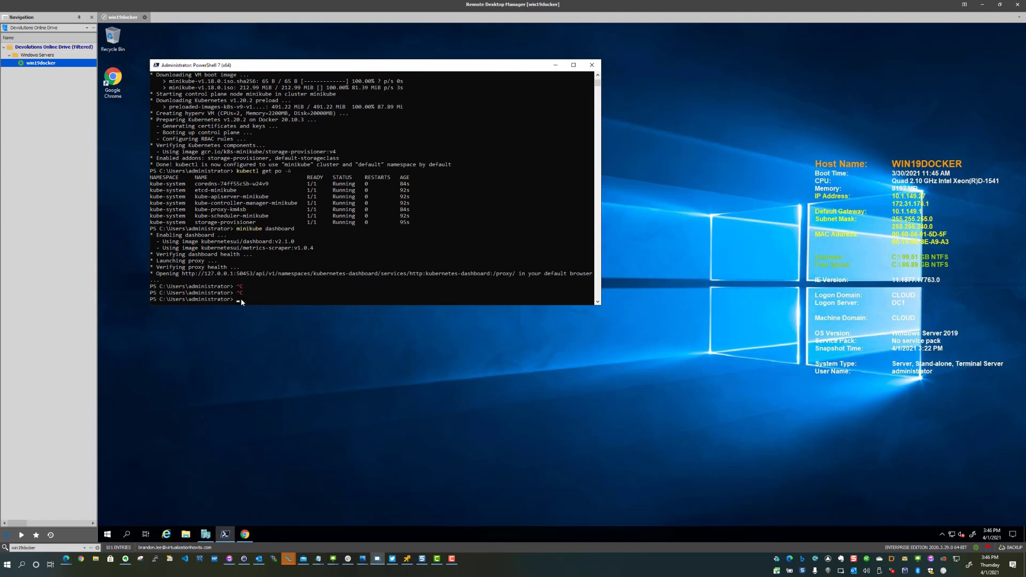
left_click(241, 298)
type("3")
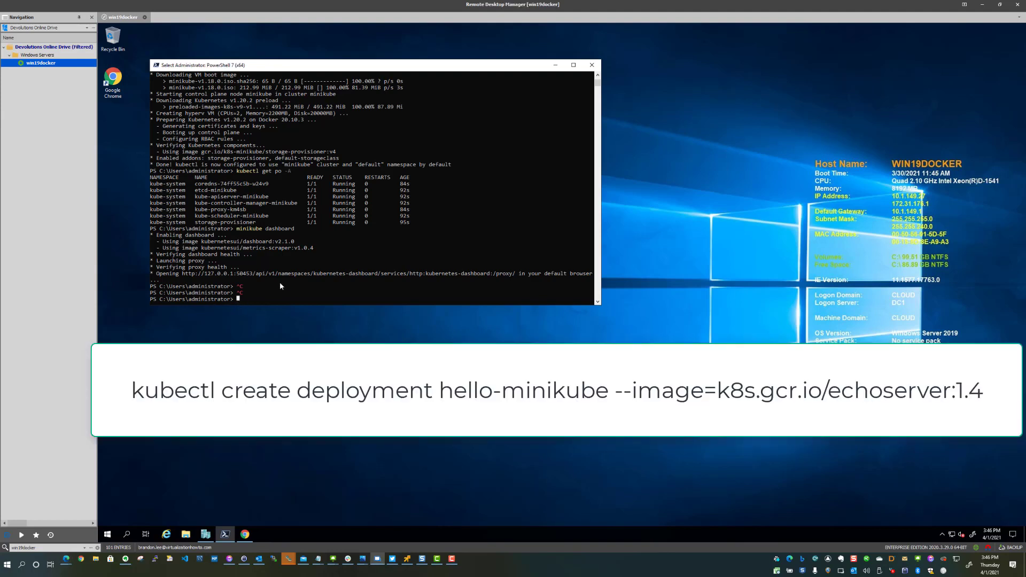
right_click(280, 282)
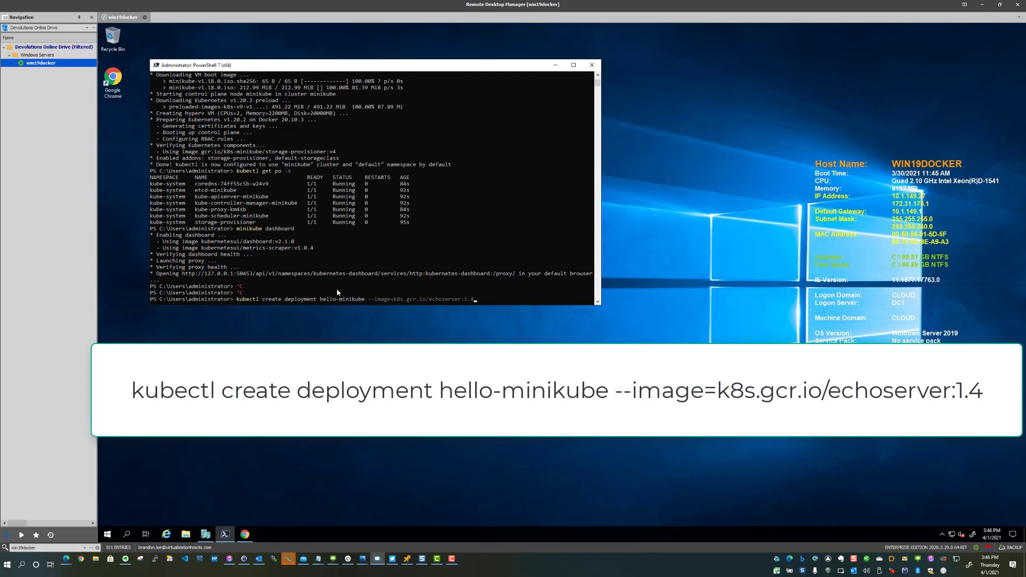
key("Return")
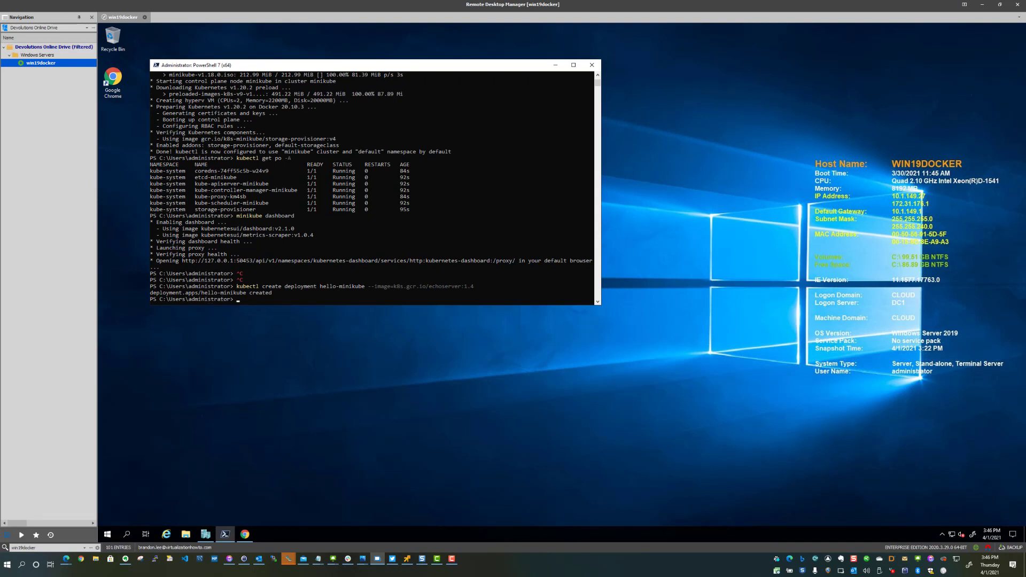
left_click(66, 558)
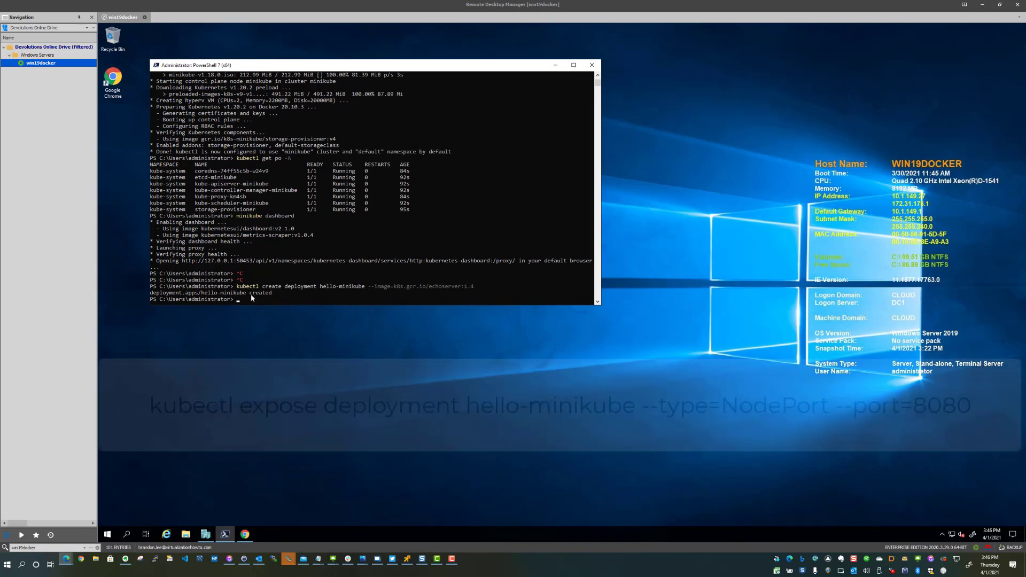
- Expose hello-minikube as a NodePort service on port 8080
left_click(240, 300)
key("ctrl+v")
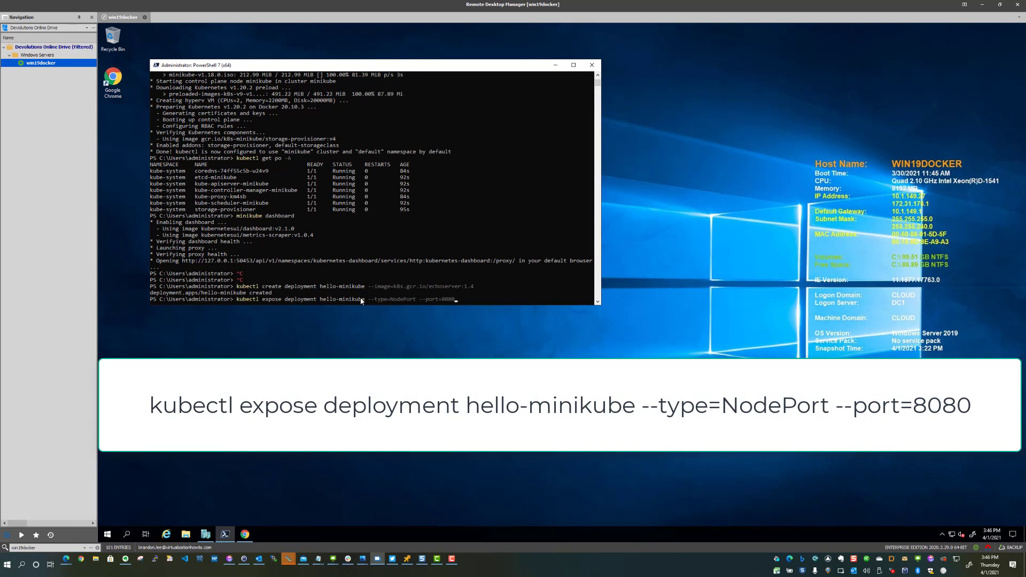
key("Return")
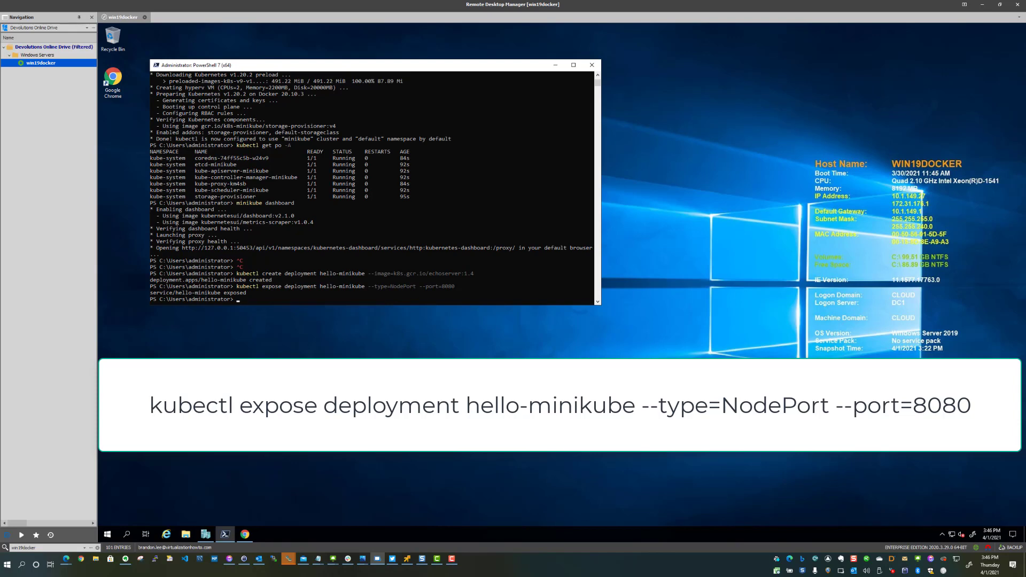
left_click(66, 558)
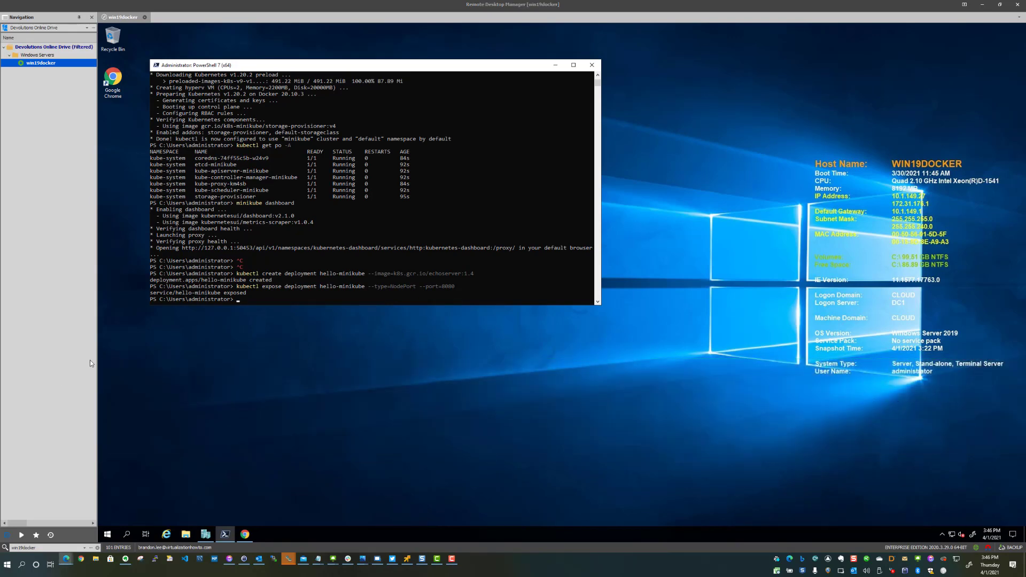
- List the hello-minikube service with kubectl get services, showing port 8080:31513/TCP
type("kubectl get services hello-minikube")
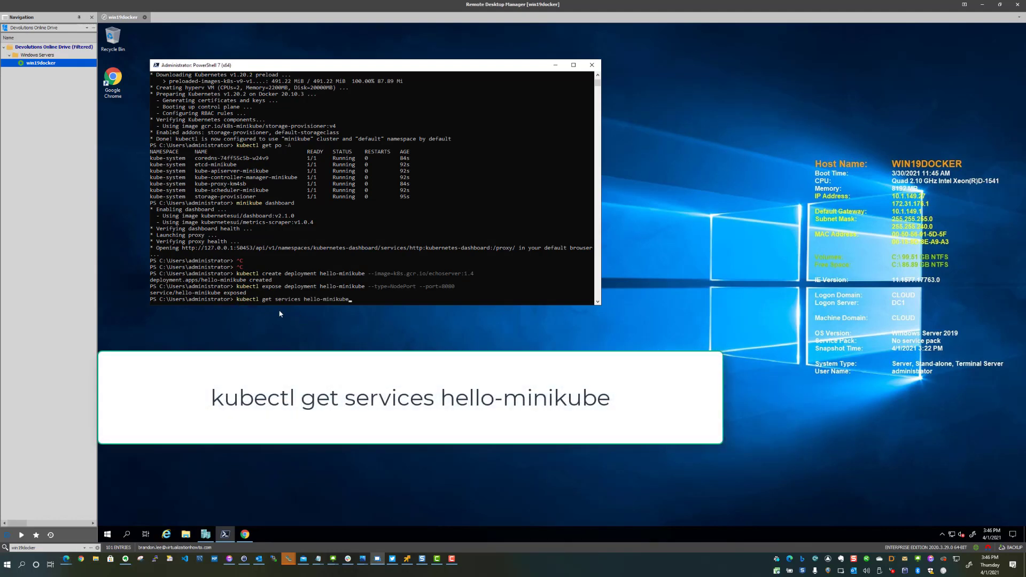
key("Return")
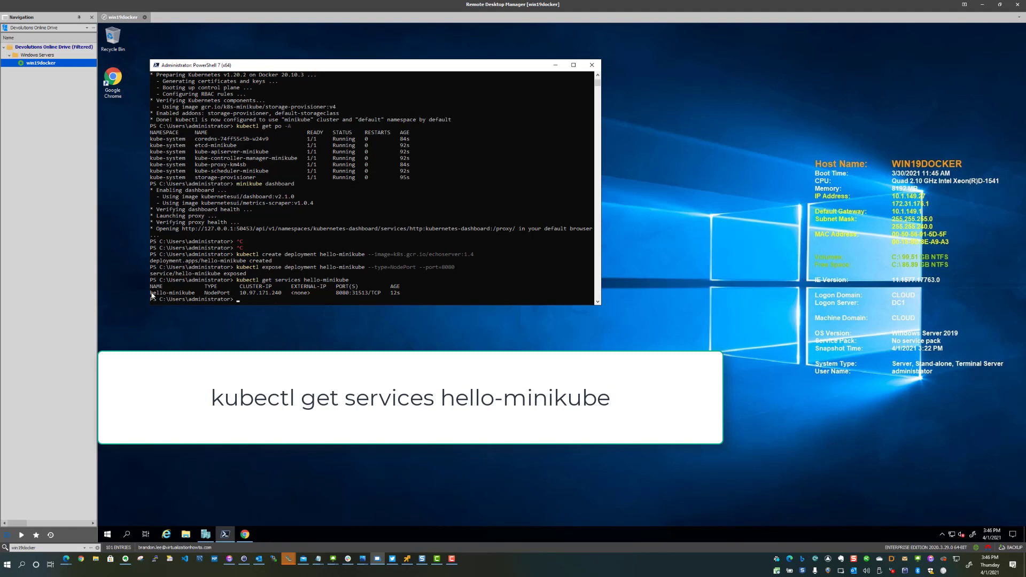
left_click_drag(150, 293, 380, 295)
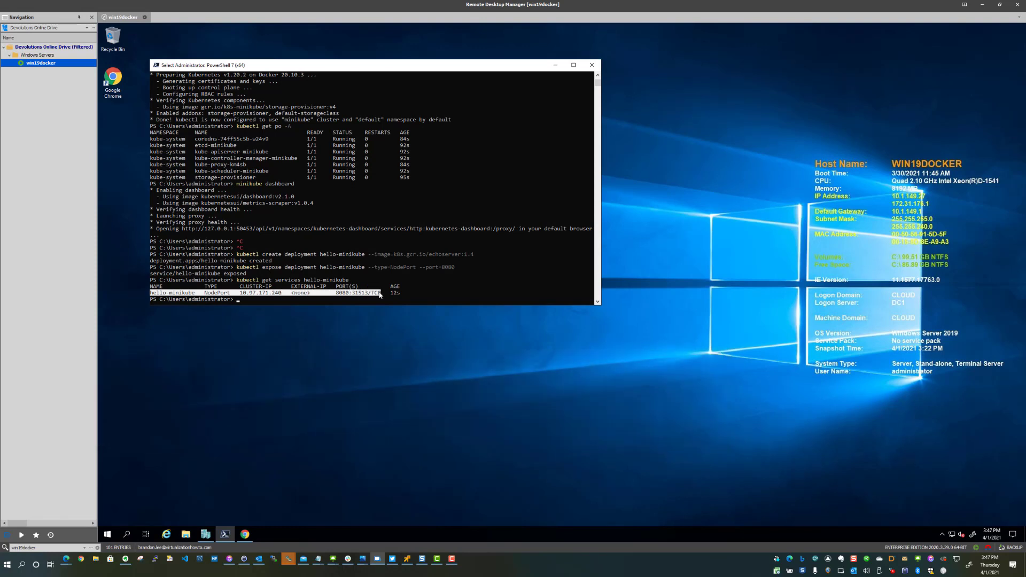
left_click(447, 289)
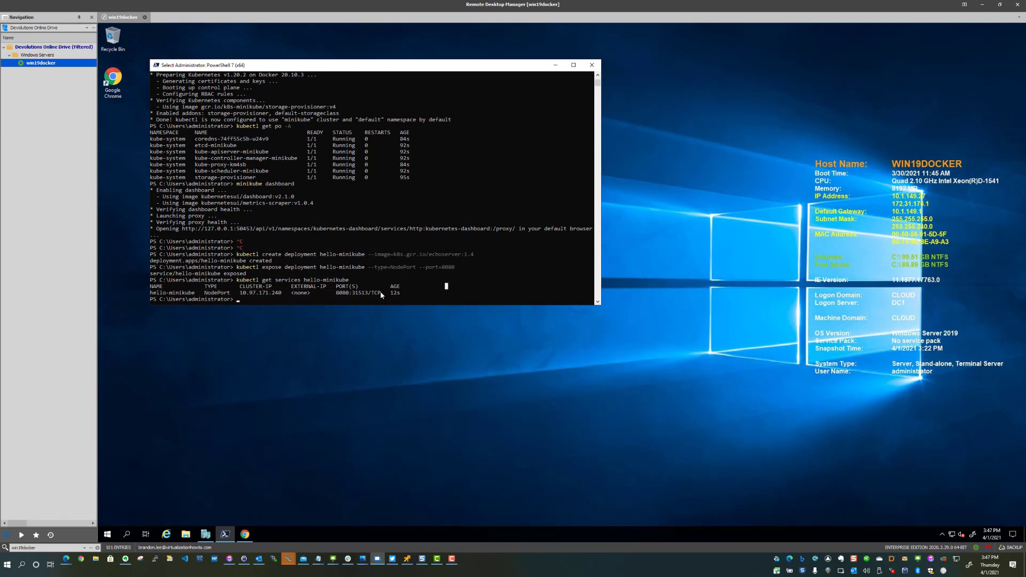
left_click(424, 295)
left_click(66, 559)
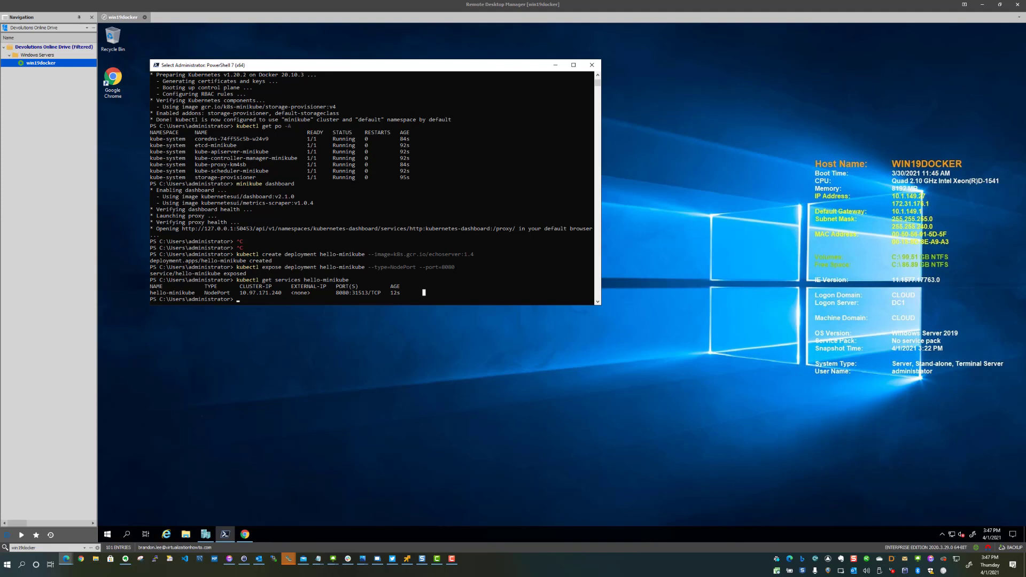
- Run minikube service hello-minikube and bring the opened echoserver page in Chrome forward
left_click(290, 314)
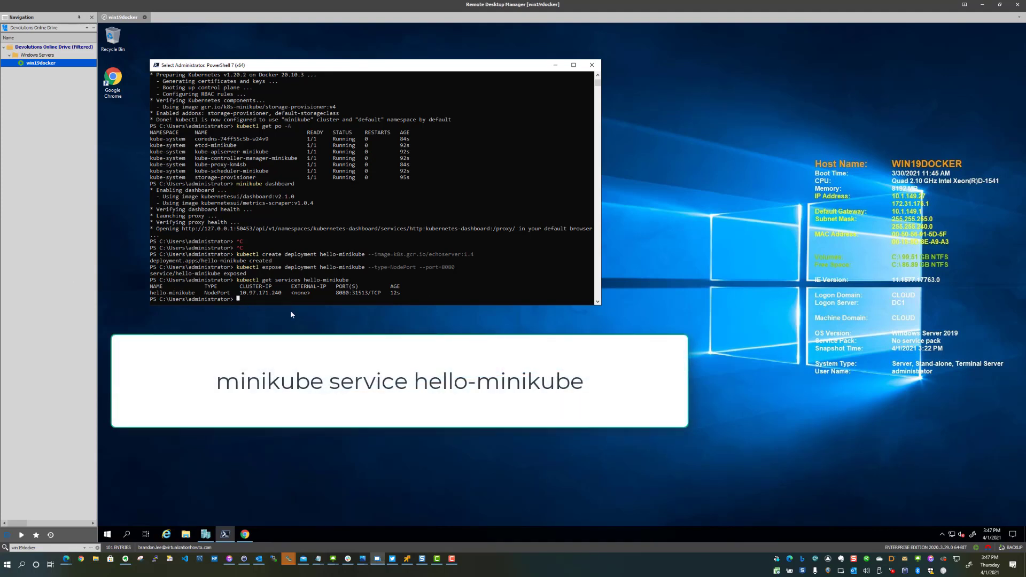
key("ctrl+v")
key("Return")
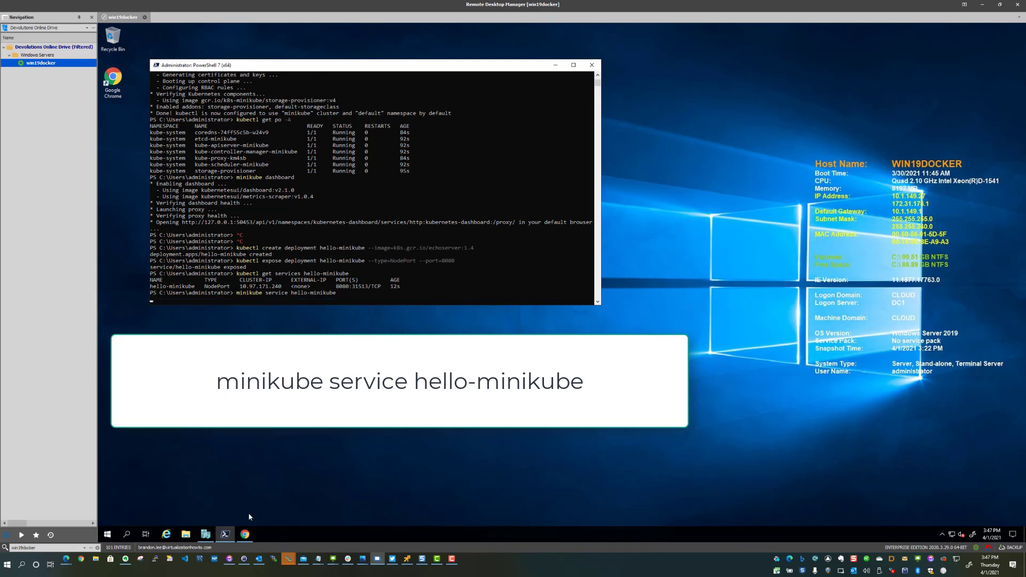
left_click(244, 534)
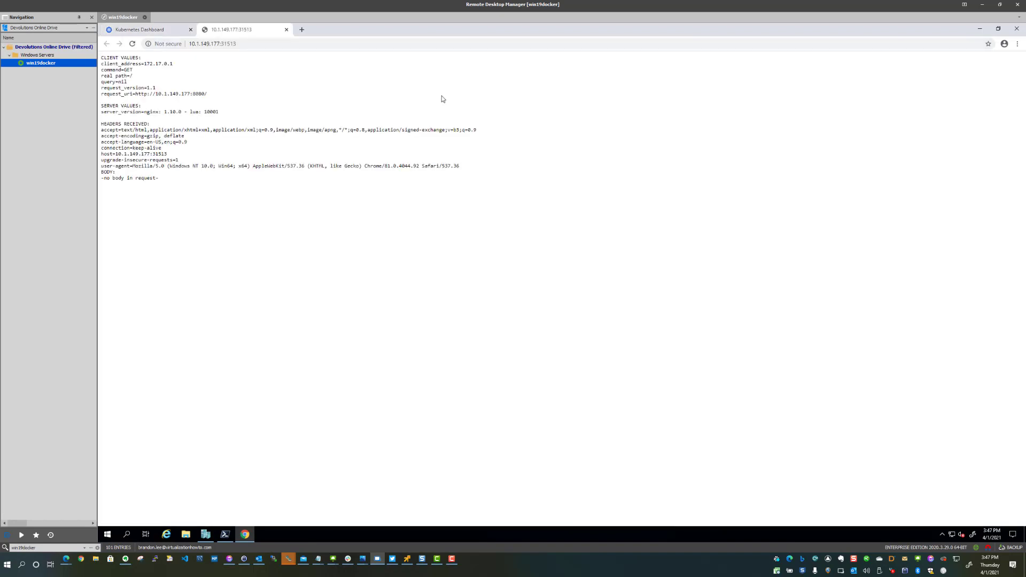
- Examine the echoserver response at 10.1.149.177:31513, highlighting address and text, then minimize Chrome
left_click(242, 43)
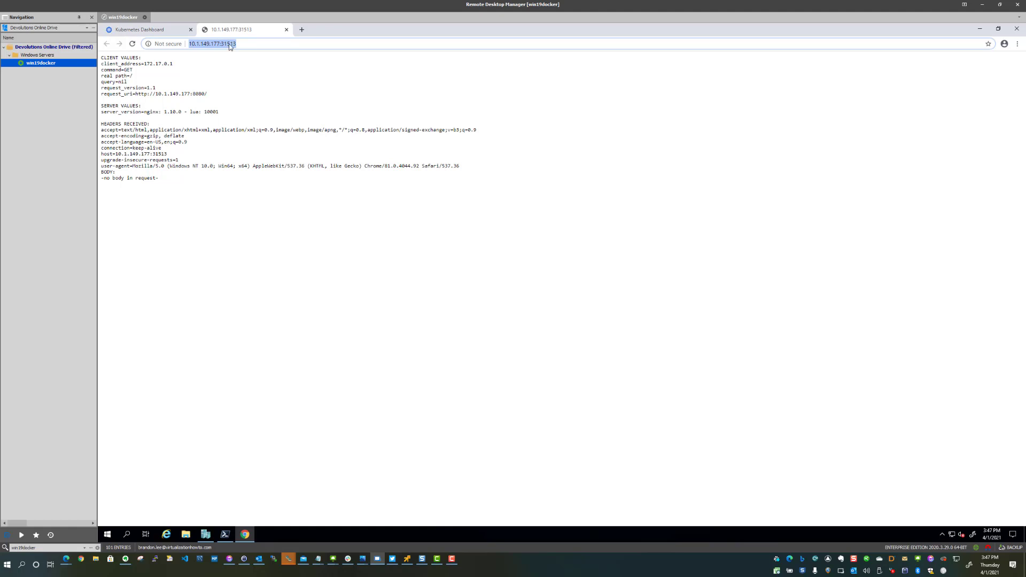
left_click(231, 45)
mouse_move(233, 45)
left_mouse_down()
mouse_move(191, 45)
mouse_move(238, 45)
left_mouse_up()
left_click_drag(239, 45, 223, 44)
left_click(241, 88)
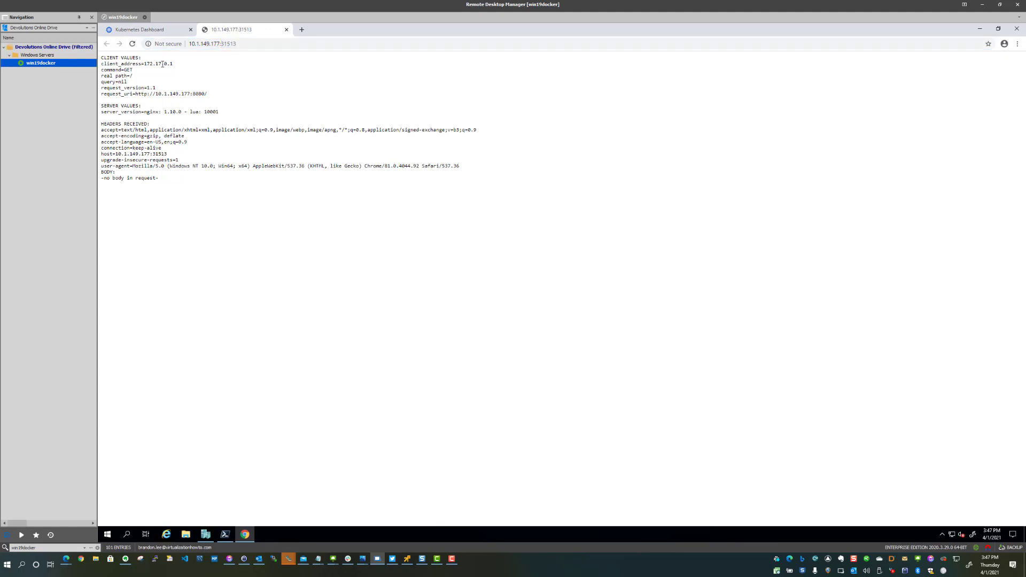
left_click_drag(107, 58, 244, 173)
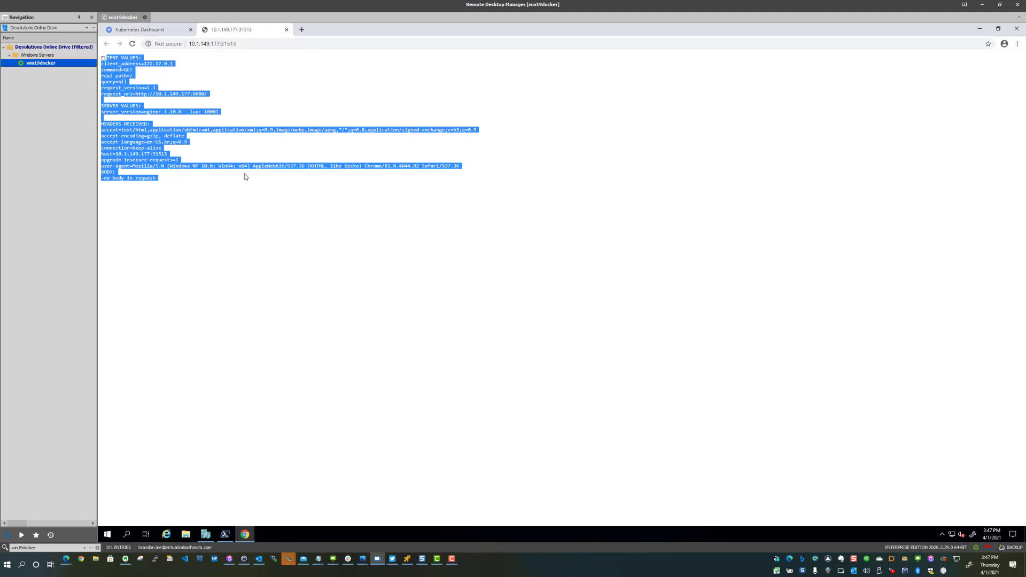
left_click(980, 28)
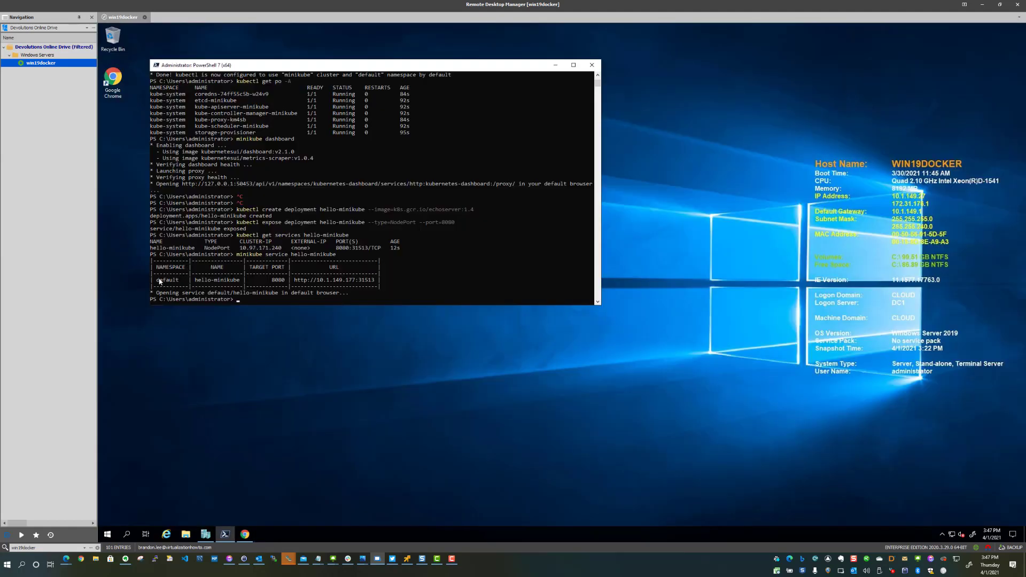
left_click_drag(158, 280, 299, 283)
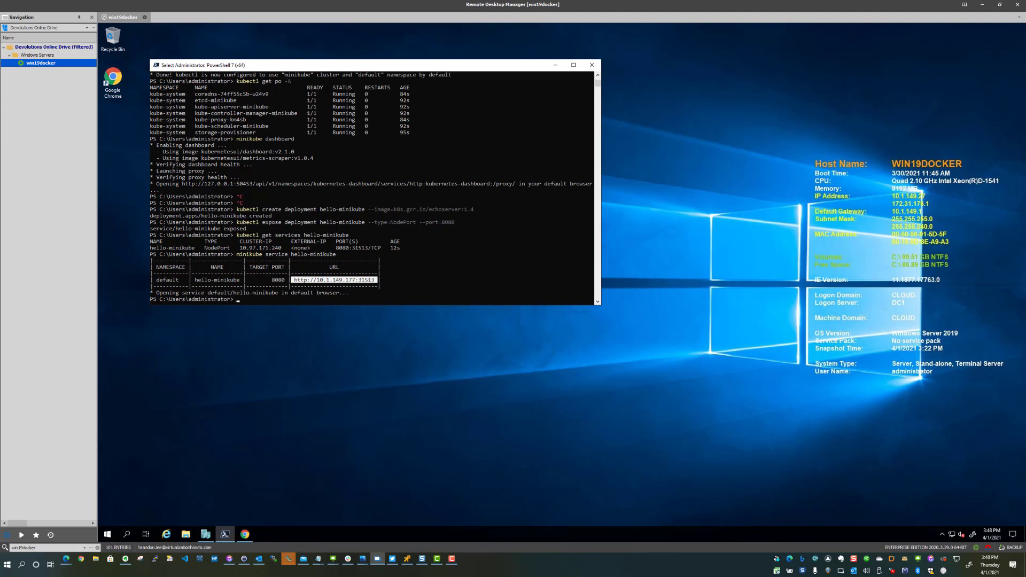
right_click(320, 271)
left_click(321, 267)
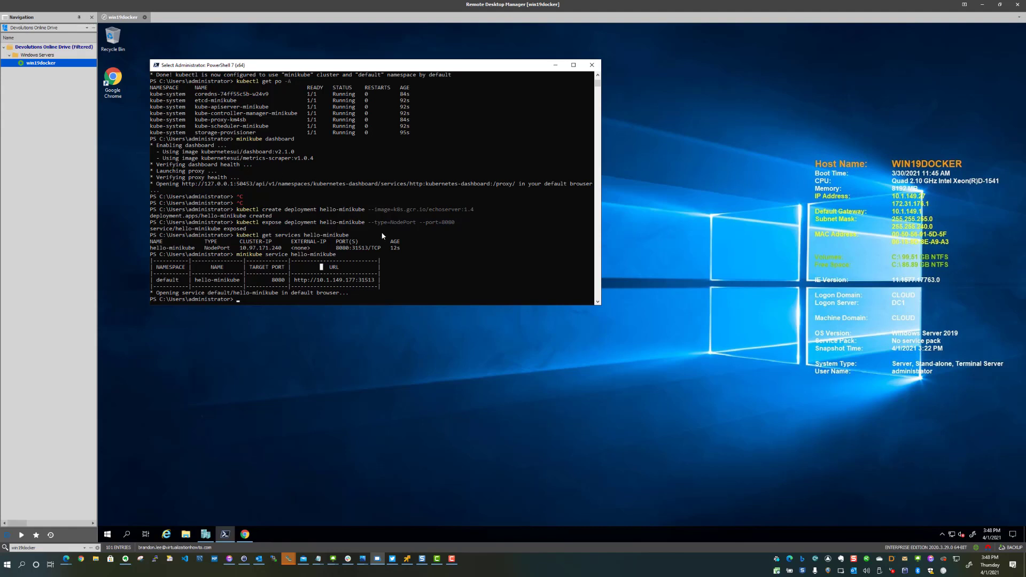
scroll(323, 242, "down", 2)
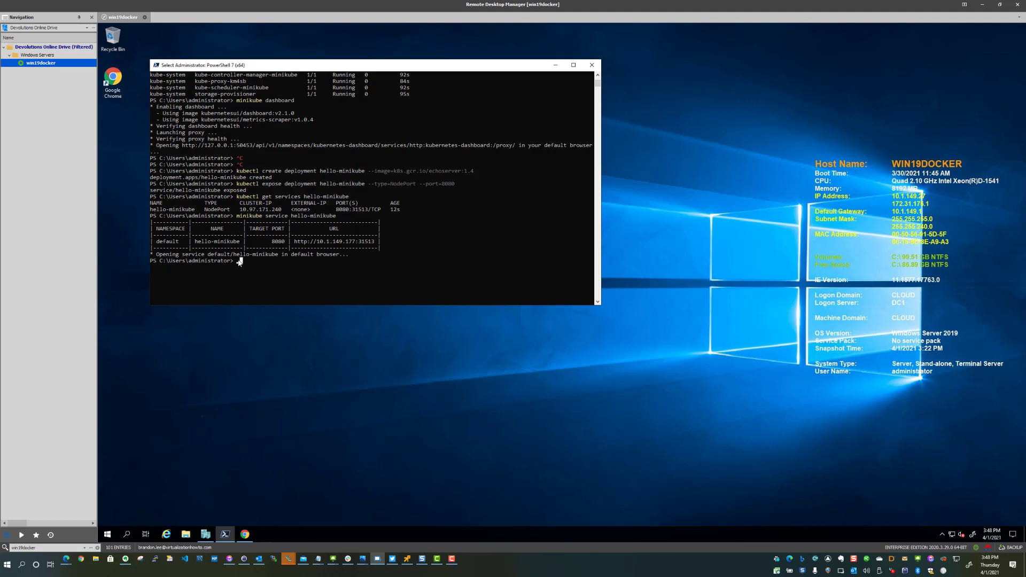
- Run minikube stop, fixing the misspelled command after the 'term not recognized' error
type("min")
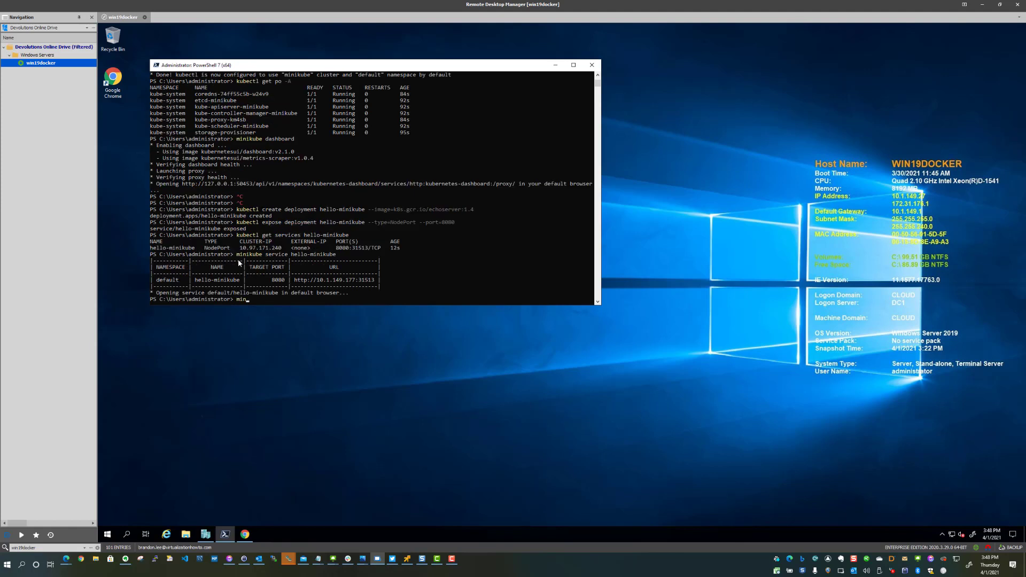
type("ikube stop")
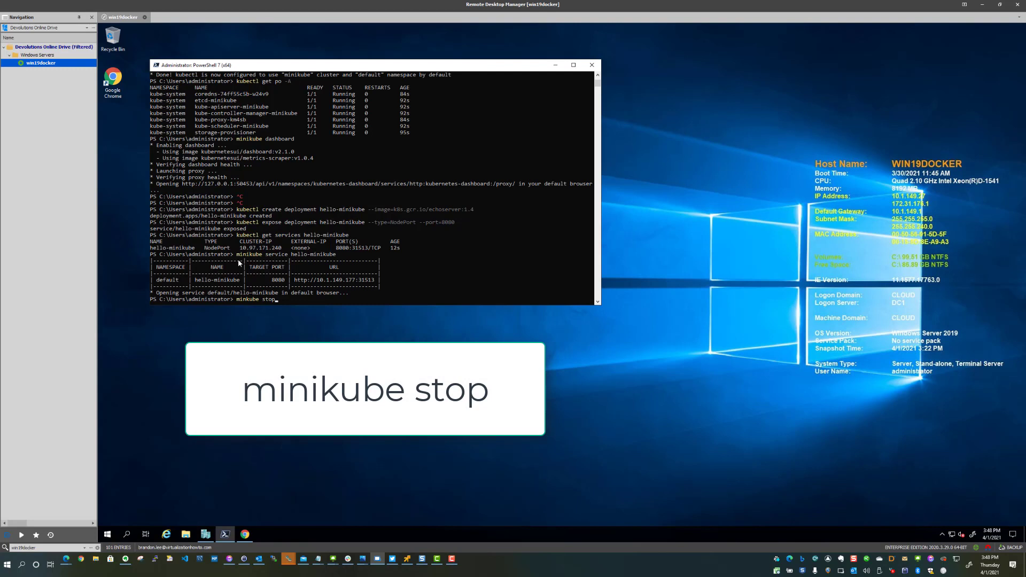
key("Return")
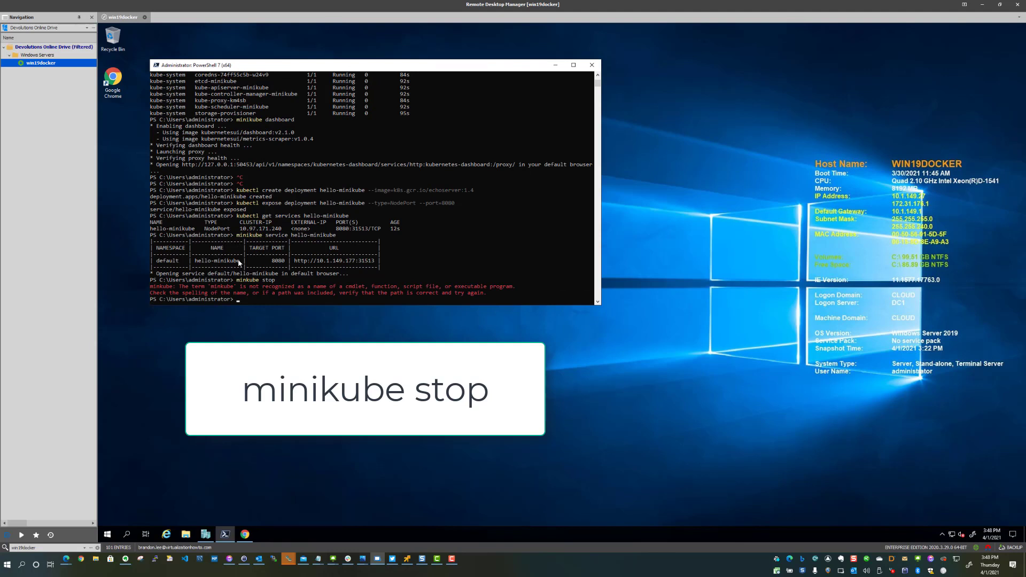
key("Up")
type("i")
key("Return")
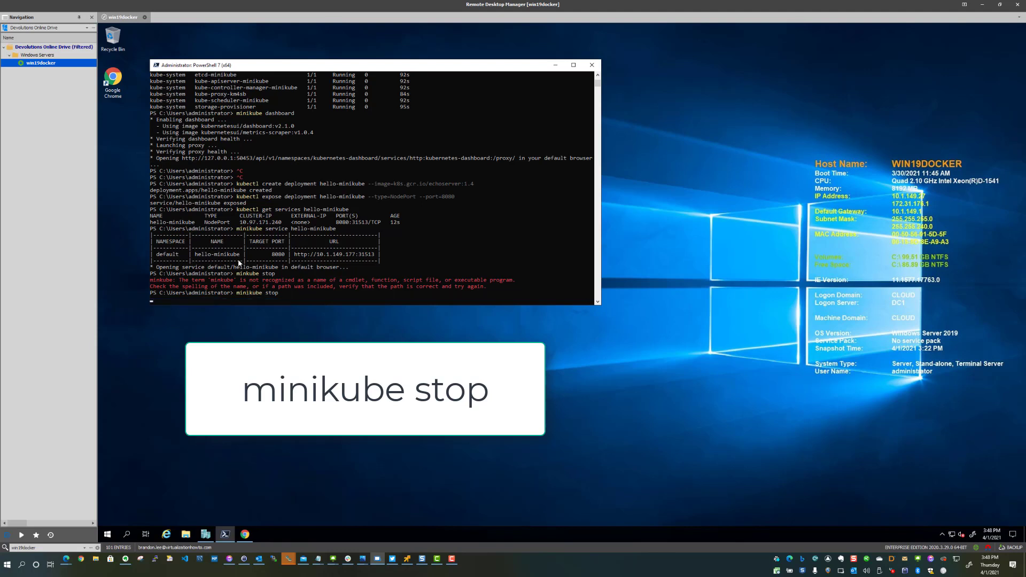